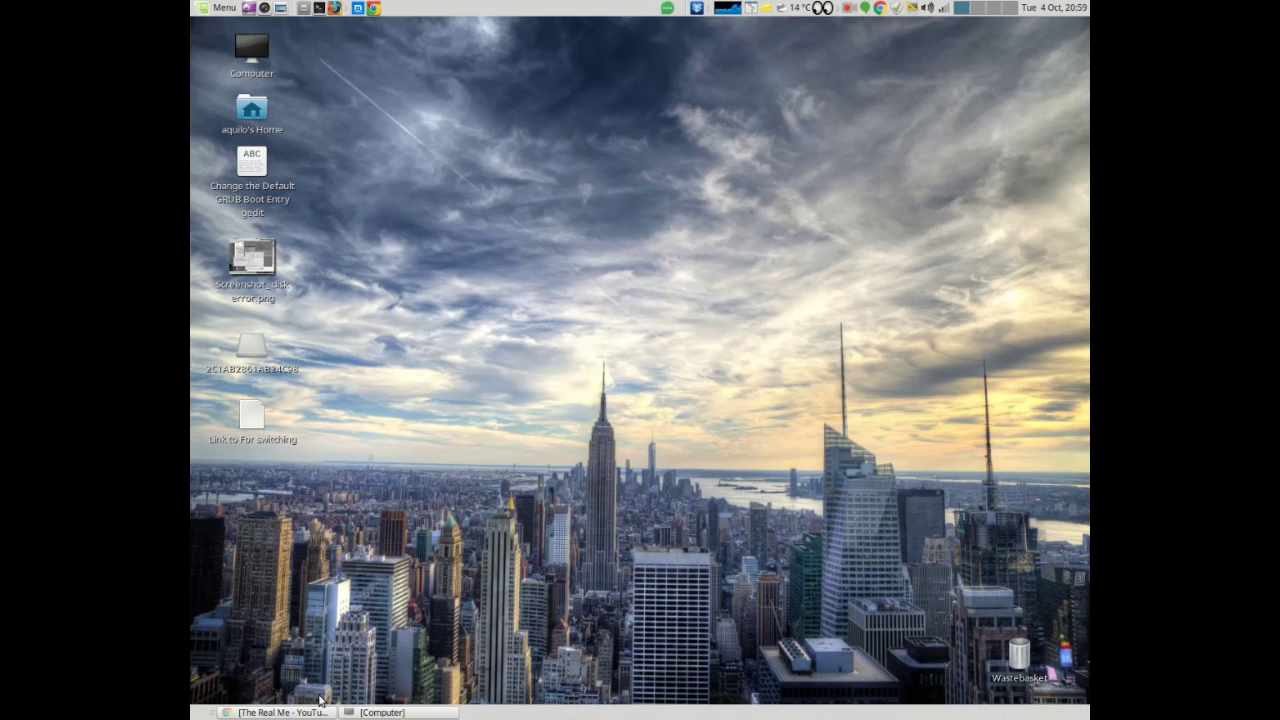
Step: Restore the Computer window, browse the 661 GB Volume, and return to the drive list
{"action": "left_click", "coordinate": [404, 713]}
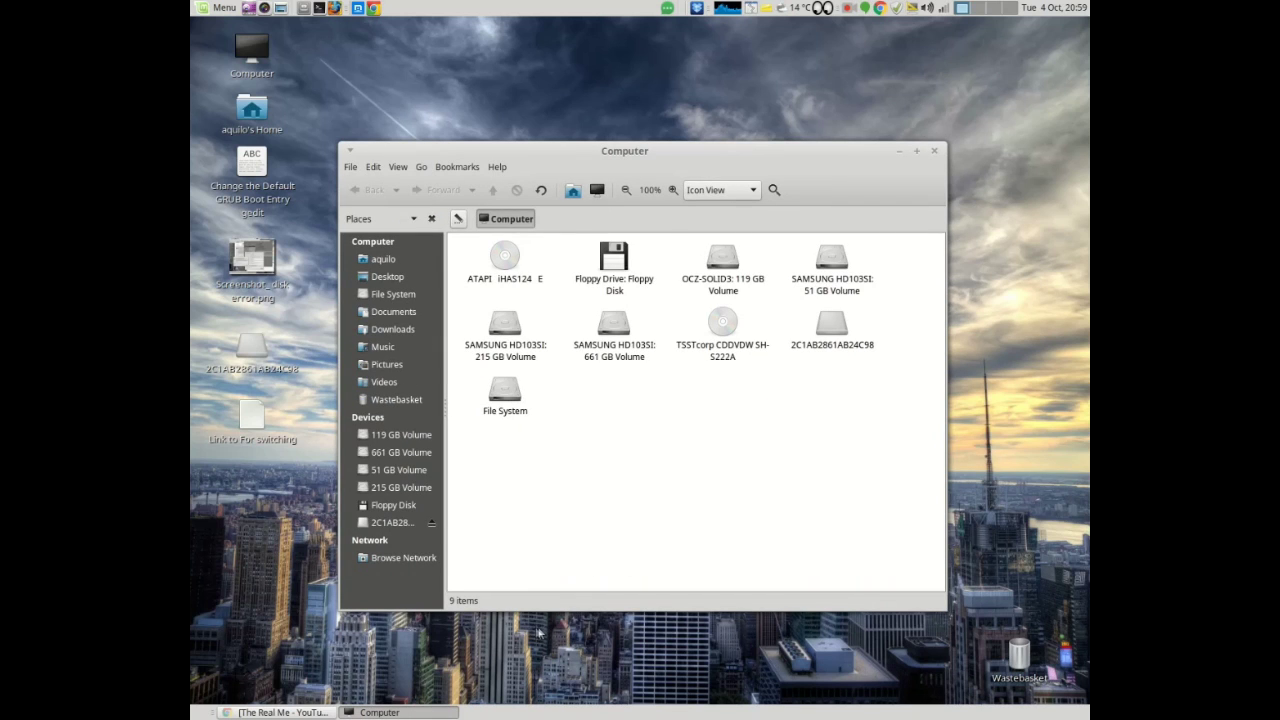
{"action": "double_click", "coordinate": [613, 335]}
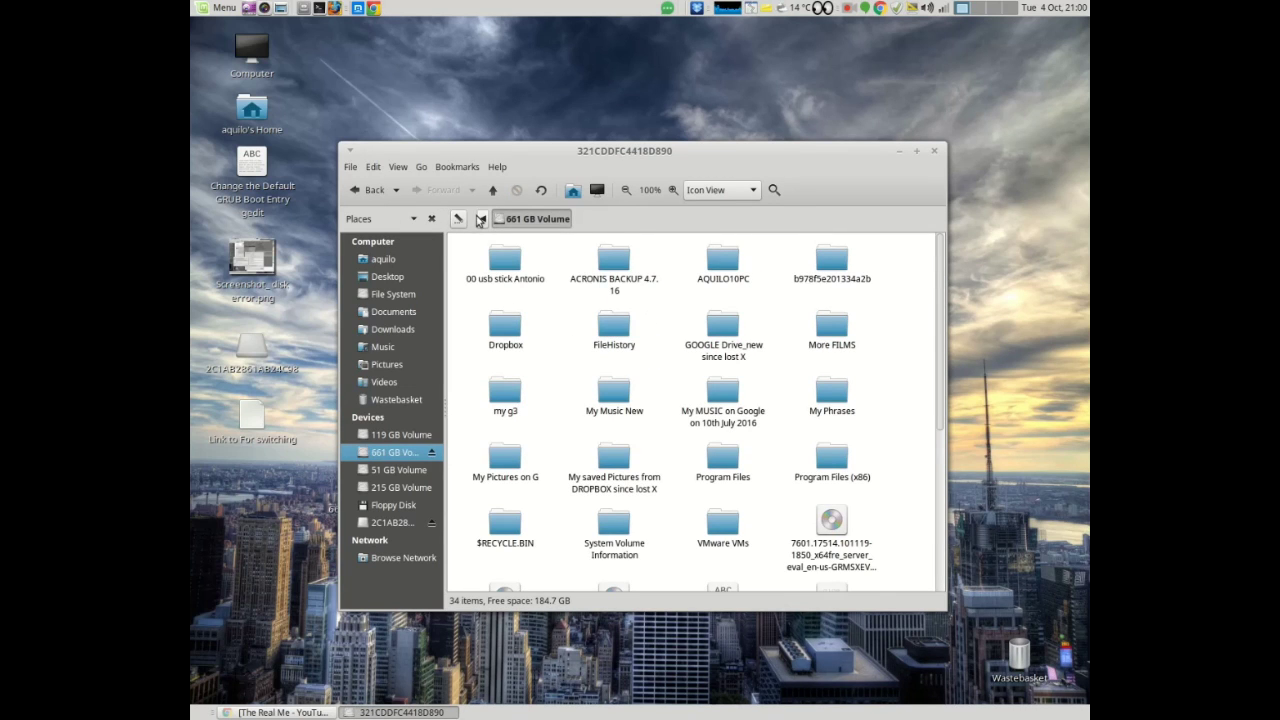
{"action": "left_click", "coordinate": [492, 191]}
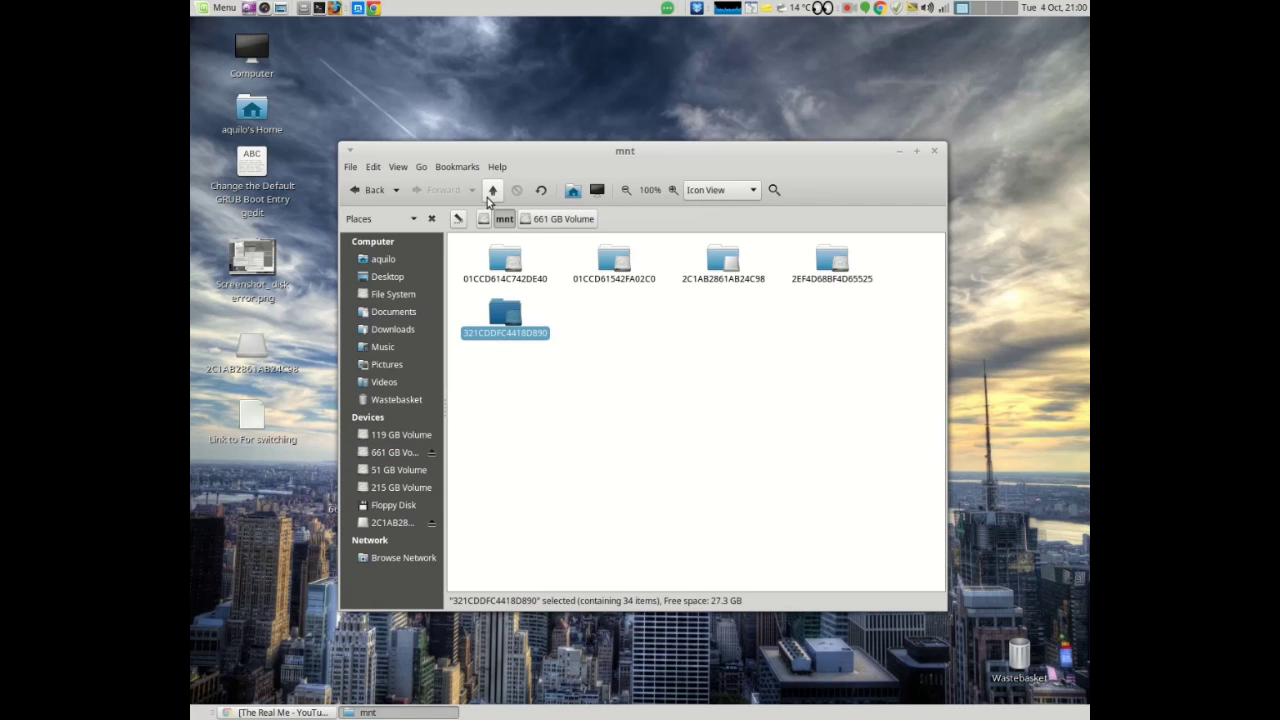
{"action": "left_click", "coordinate": [366, 190]}
{"action": "left_click", "coordinate": [366, 190]}
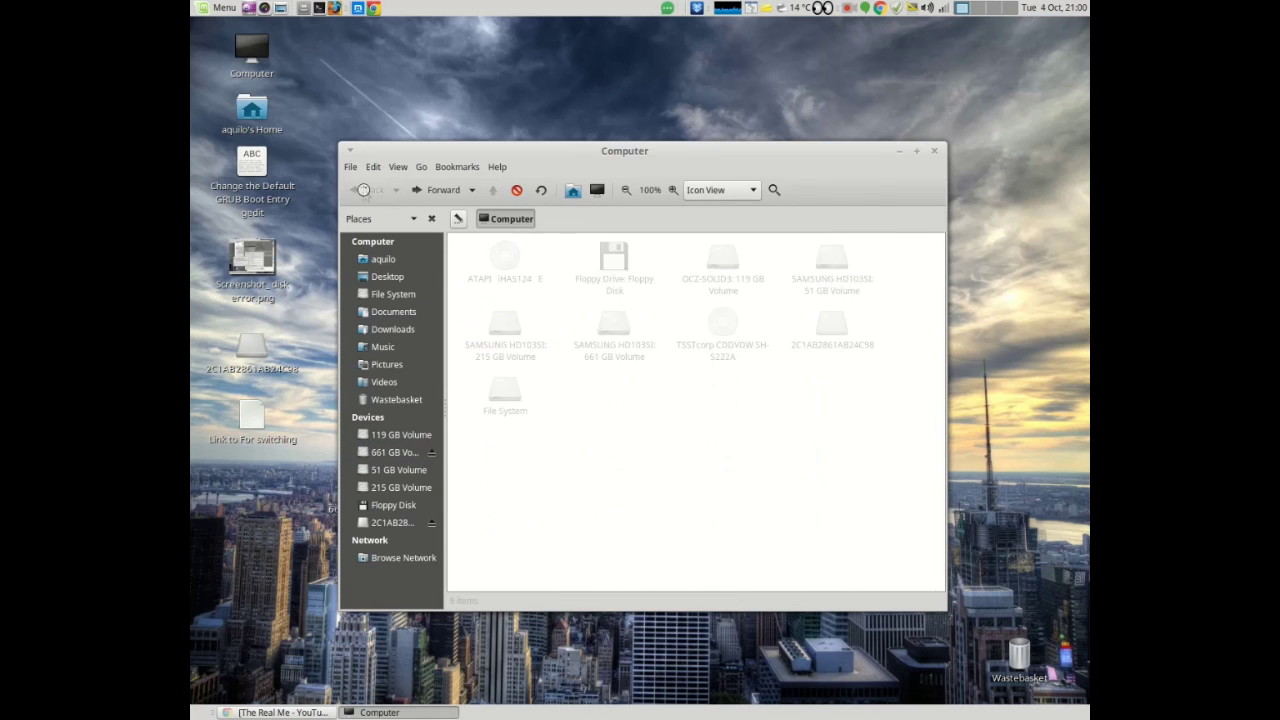
Step: Open the 51 GB Volume, return to the drives, and try opening the 215 GB Volume
{"action": "double_click", "coordinate": [840, 266]}
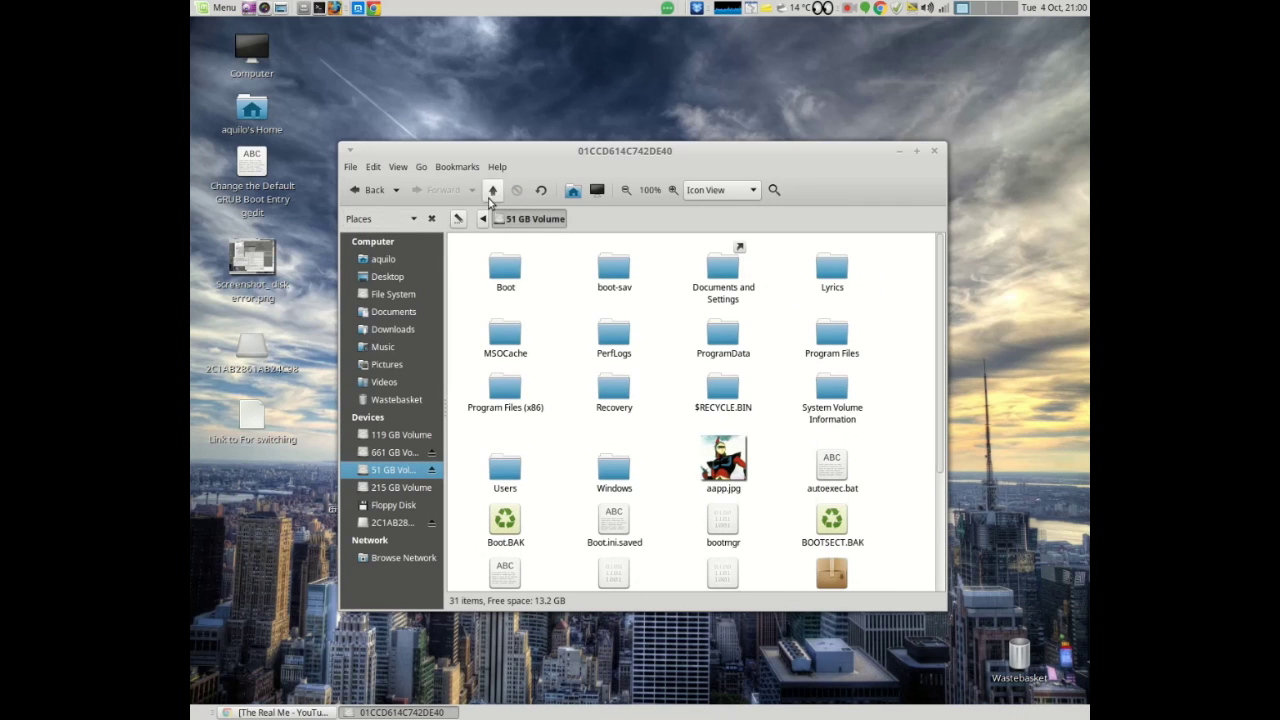
{"action": "left_click", "coordinate": [368, 191]}
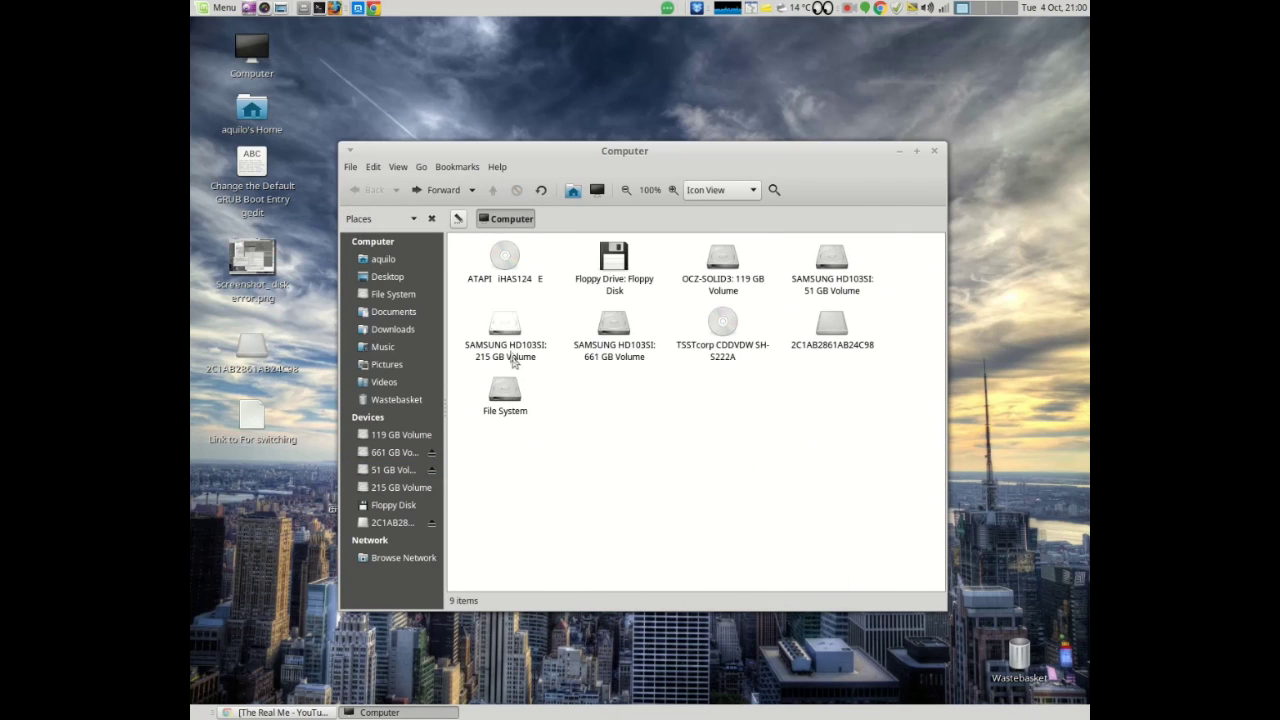
{"action": "double_click", "coordinate": [502, 333]}
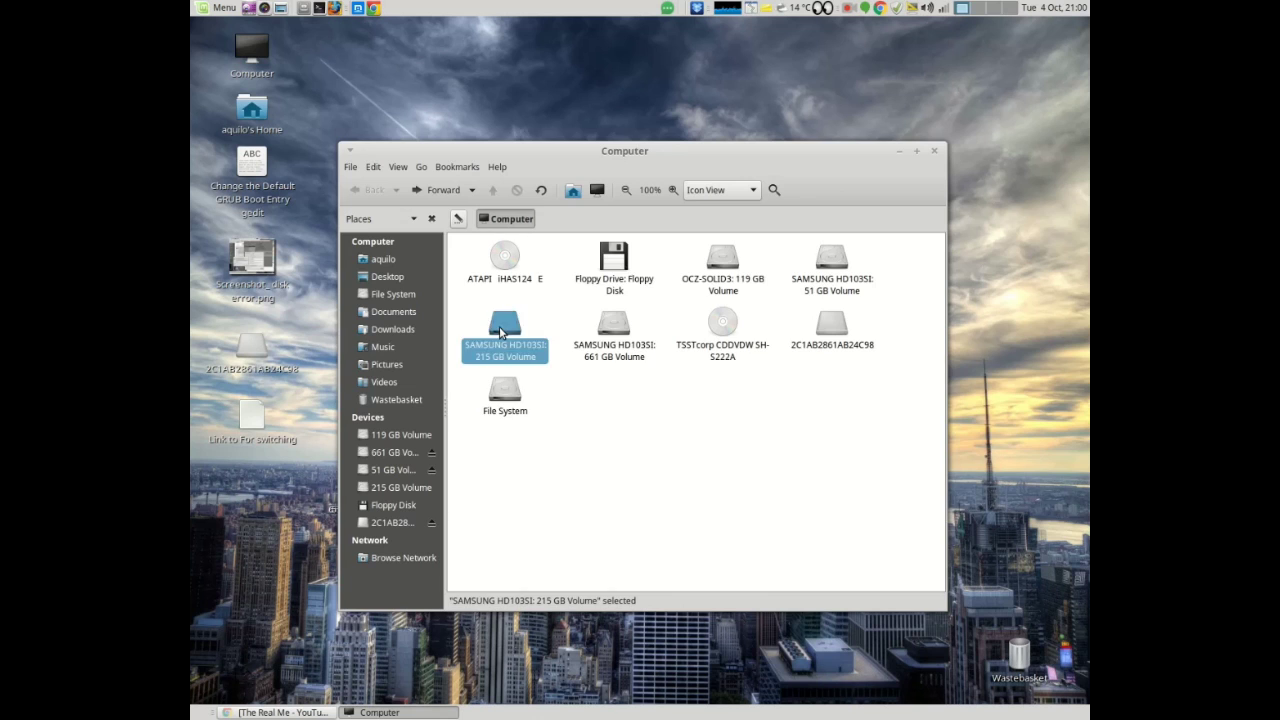
Step: Read the unsafe-NTFS mount error for the 215 GB Volume, dismiss it, and clear the selection
{"action": "left_click_drag", "start_coordinate": [580, 289], "coordinate": [593, 192]}
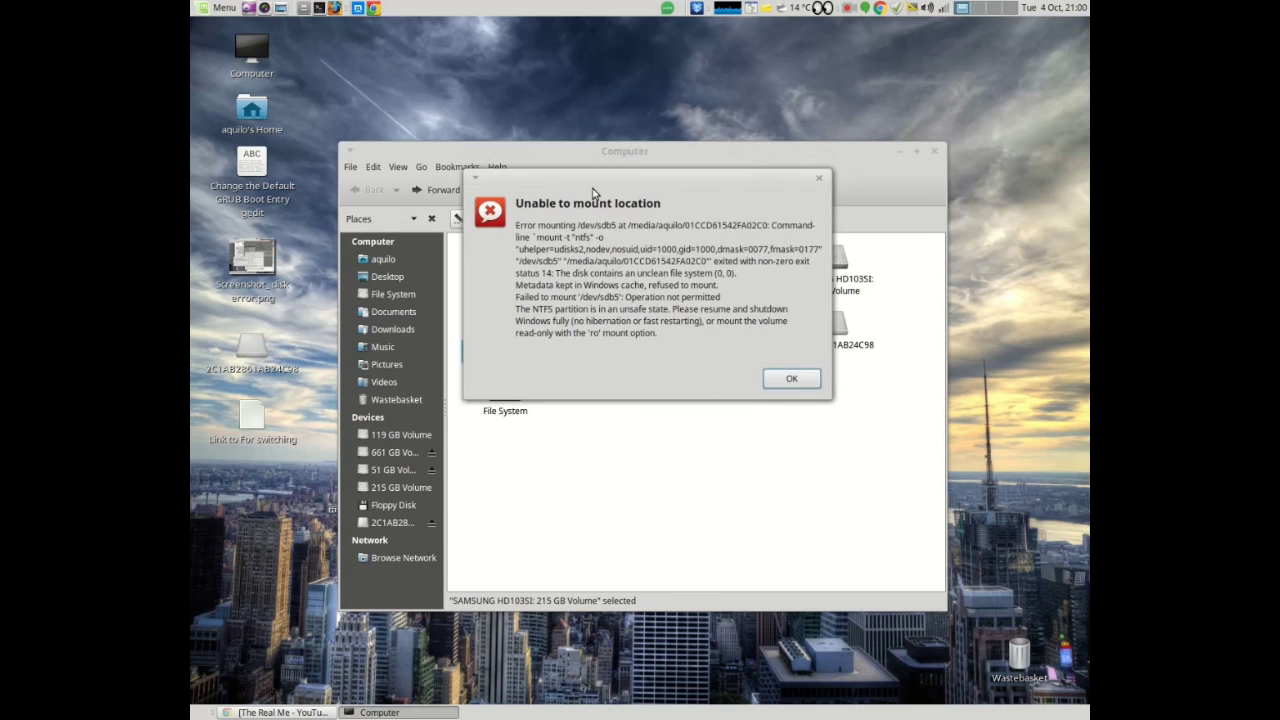
{"action": "left_click", "coordinate": [792, 381]}
{"action": "left_click", "coordinate": [662, 490]}
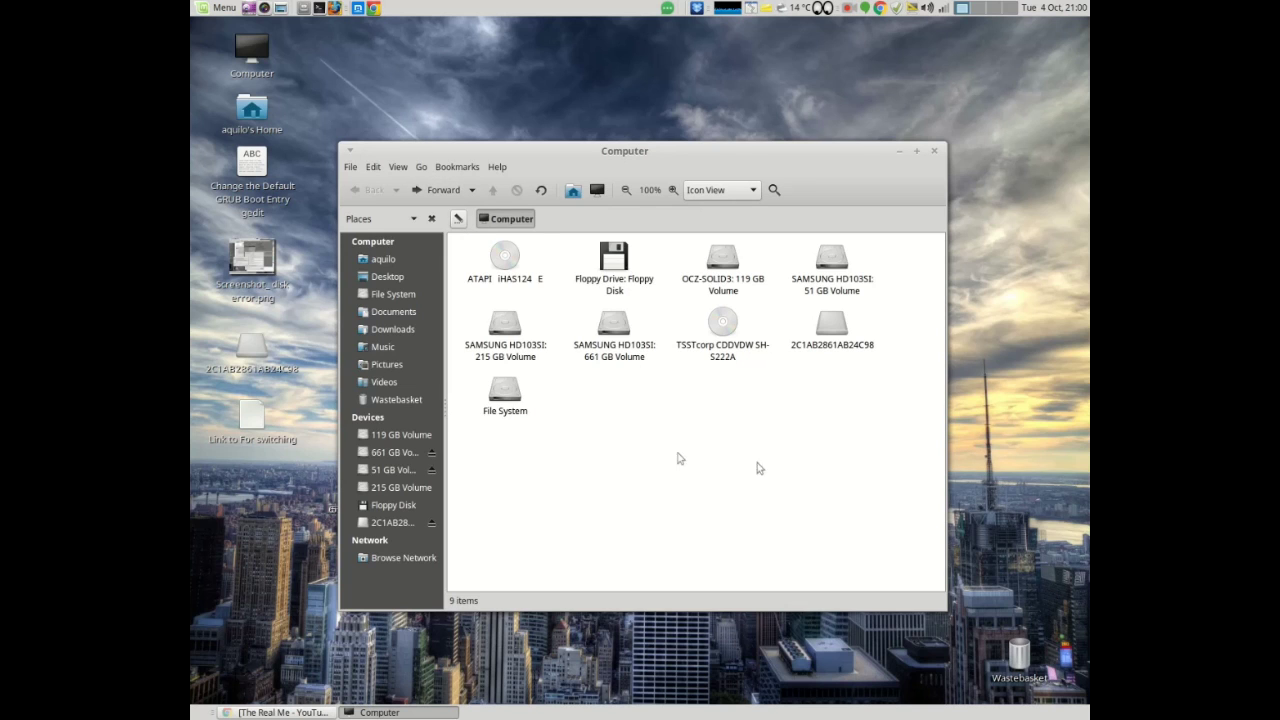
Step: Review the Disks menu launcher's properties, confirming the command gnome-disks, then close them
{"action": "left_click", "coordinate": [210, 8]}
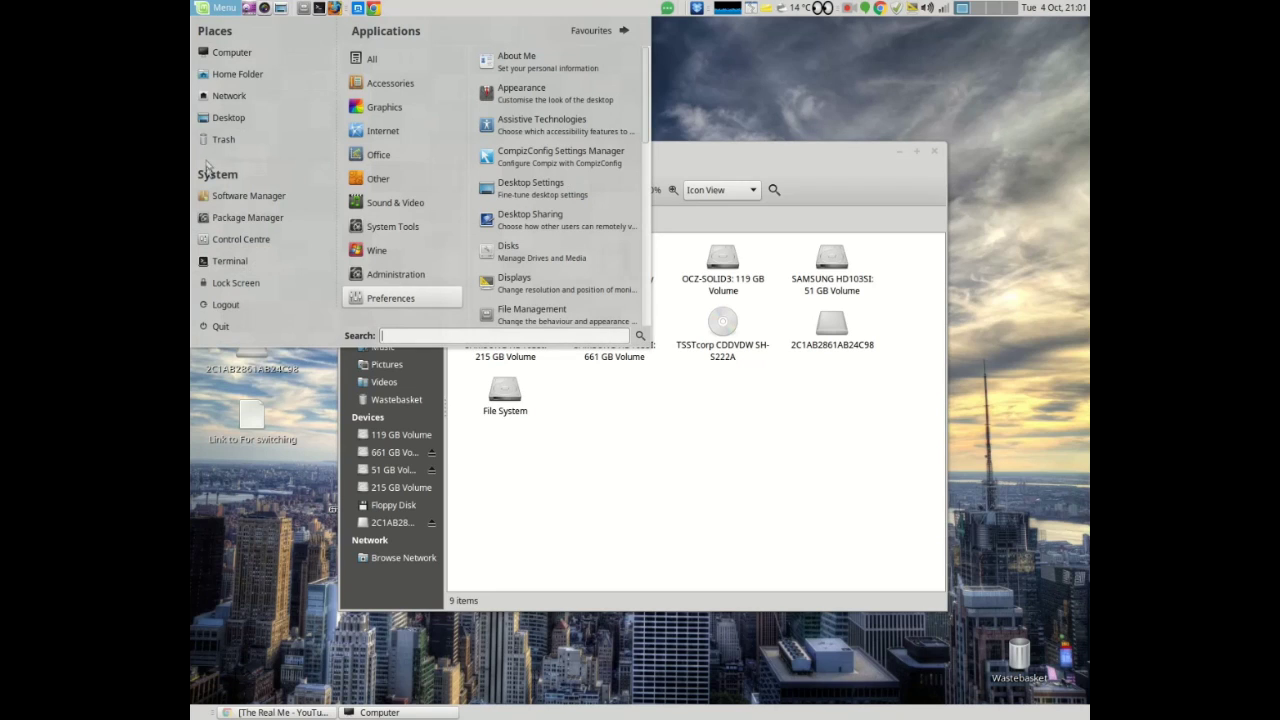
{"action": "right_click", "coordinate": [522, 256]}
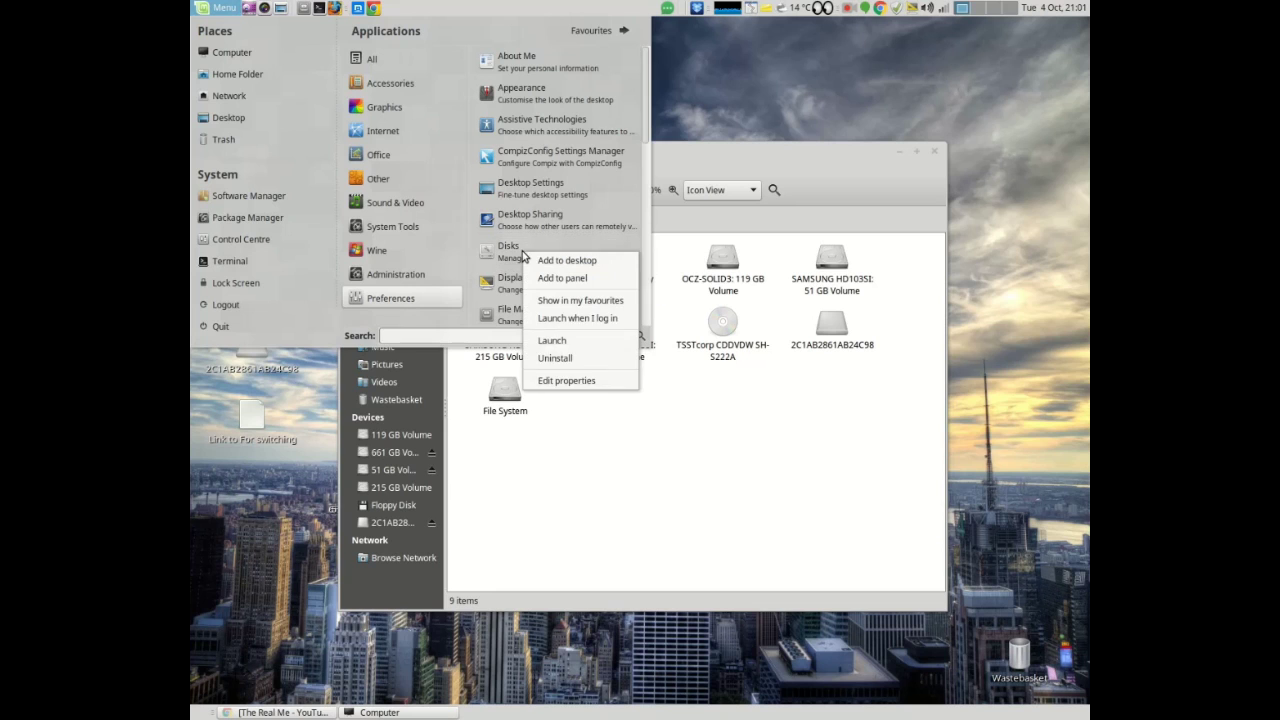
{"action": "left_click", "coordinate": [568, 378]}
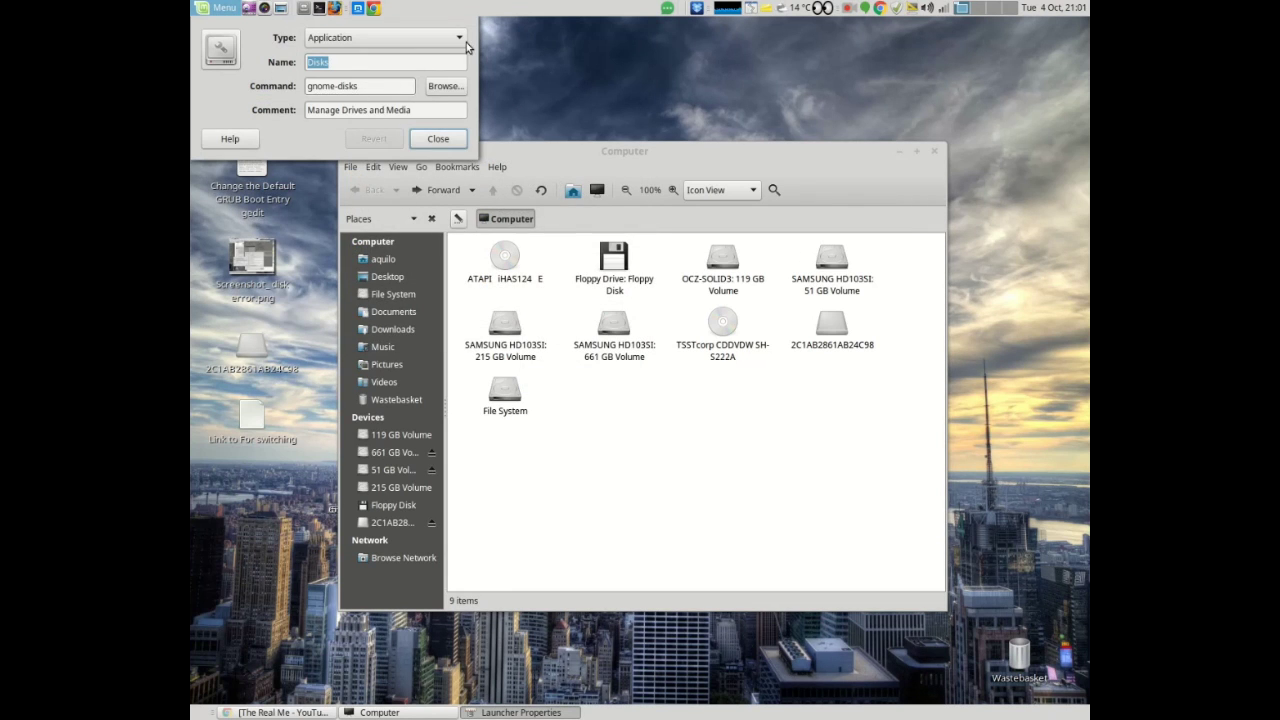
{"action": "left_click_drag", "start_coordinate": [477, 17], "coordinate": [481, 22]}
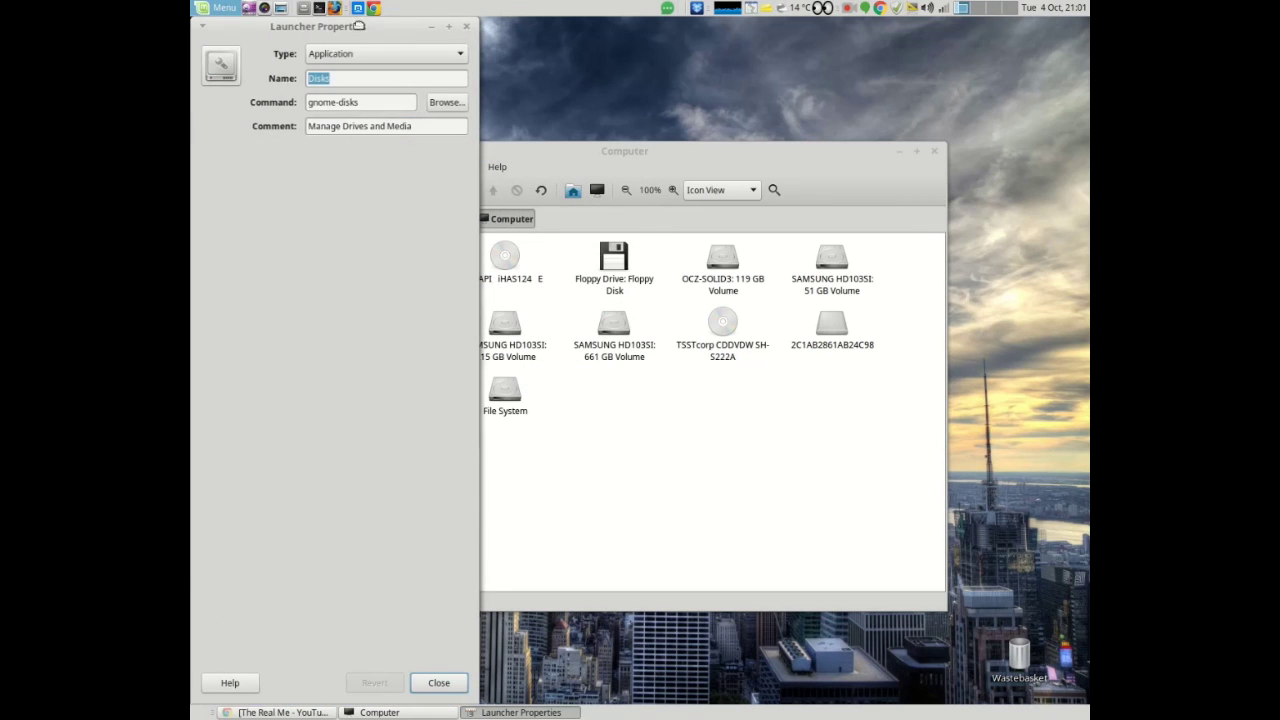
{"action": "left_click_drag", "start_coordinate": [357, 27], "coordinate": [340, 180]}
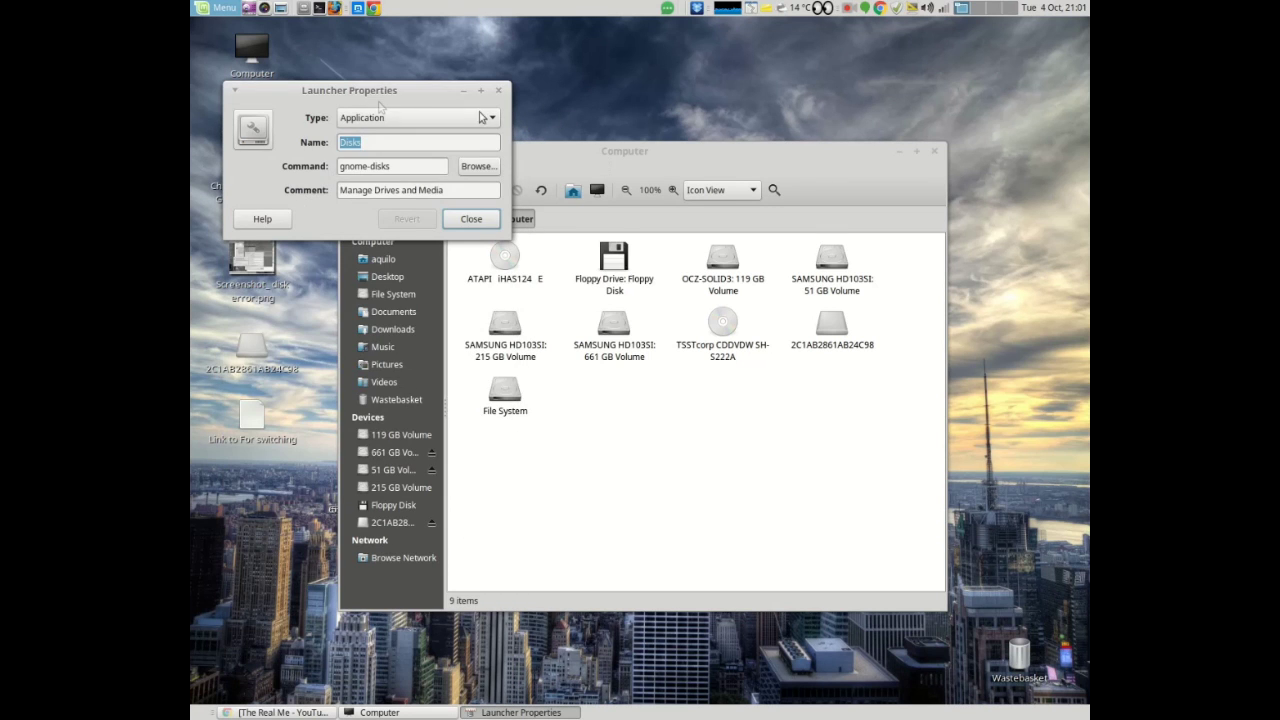
{"action": "left_click_drag", "start_coordinate": [364, 100], "coordinate": [696, 120]}
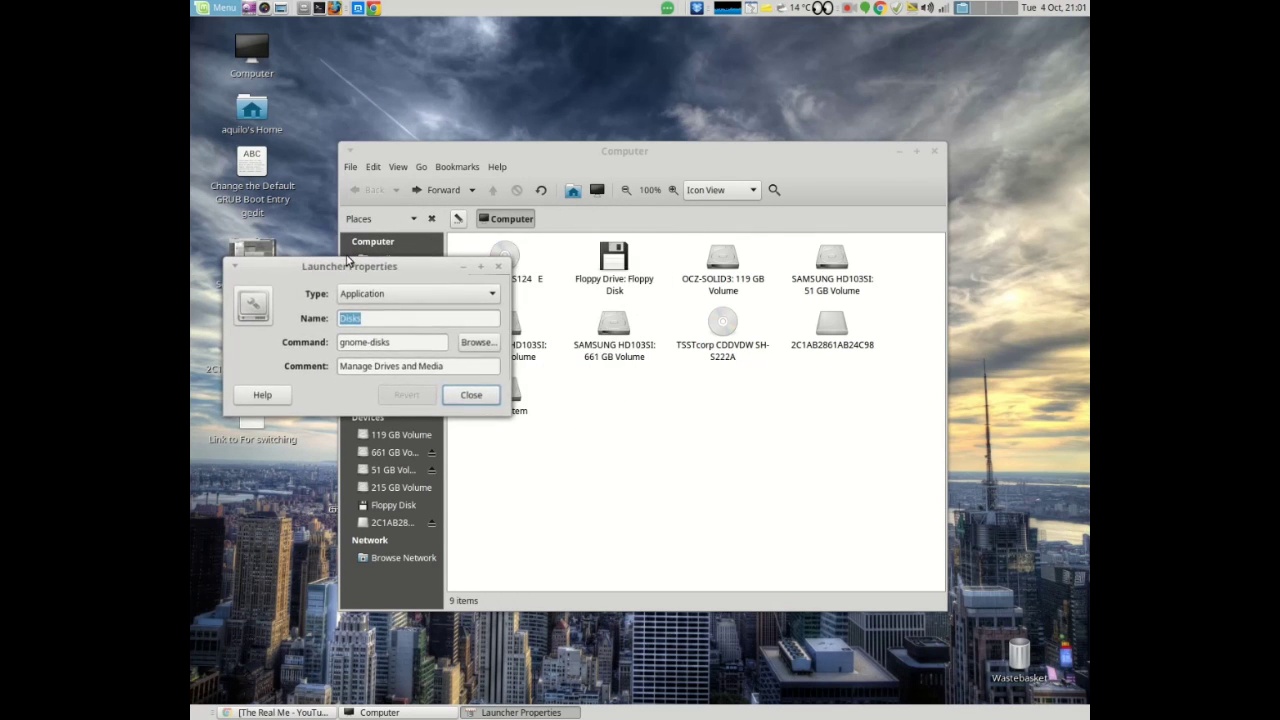
{"action": "left_click", "coordinate": [455, 190]}
{"action": "left_click_drag", "start_coordinate": [310, 227], "coordinate": [314, 102]}
{"action": "left_click_drag", "start_coordinate": [452, 102], "coordinate": [517, 145]}
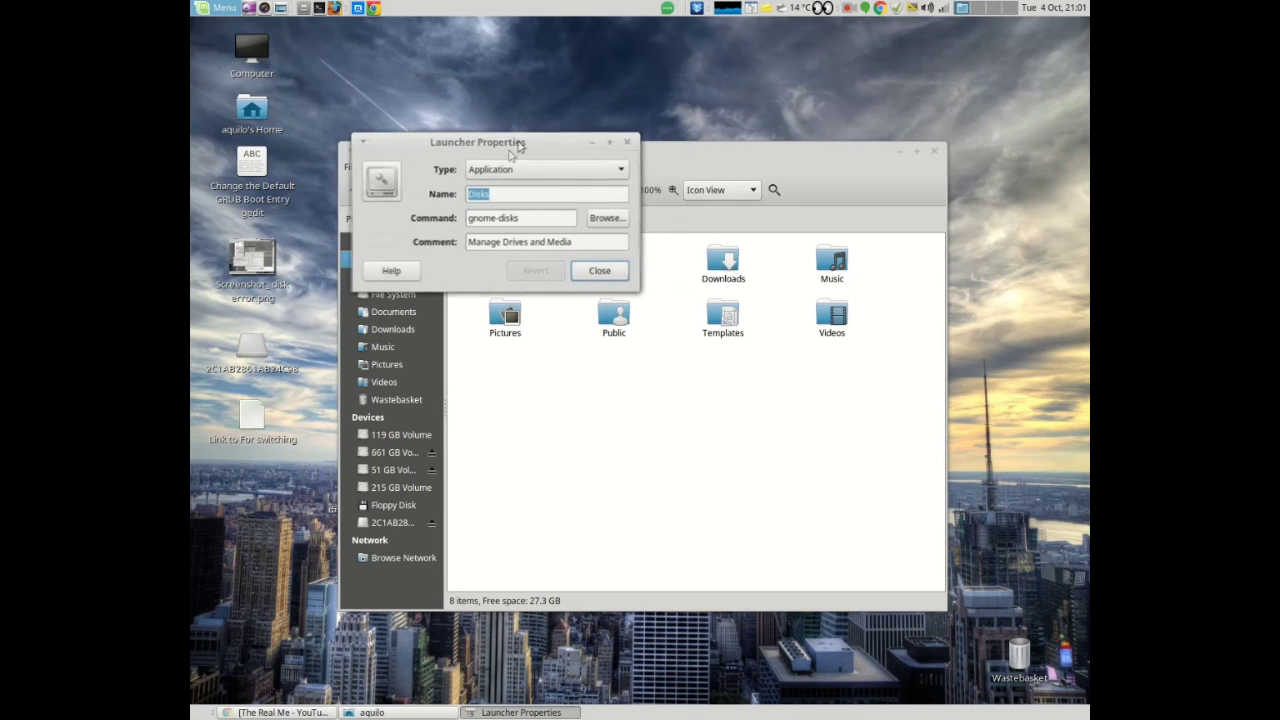
{"action": "left_click", "coordinate": [600, 271]}
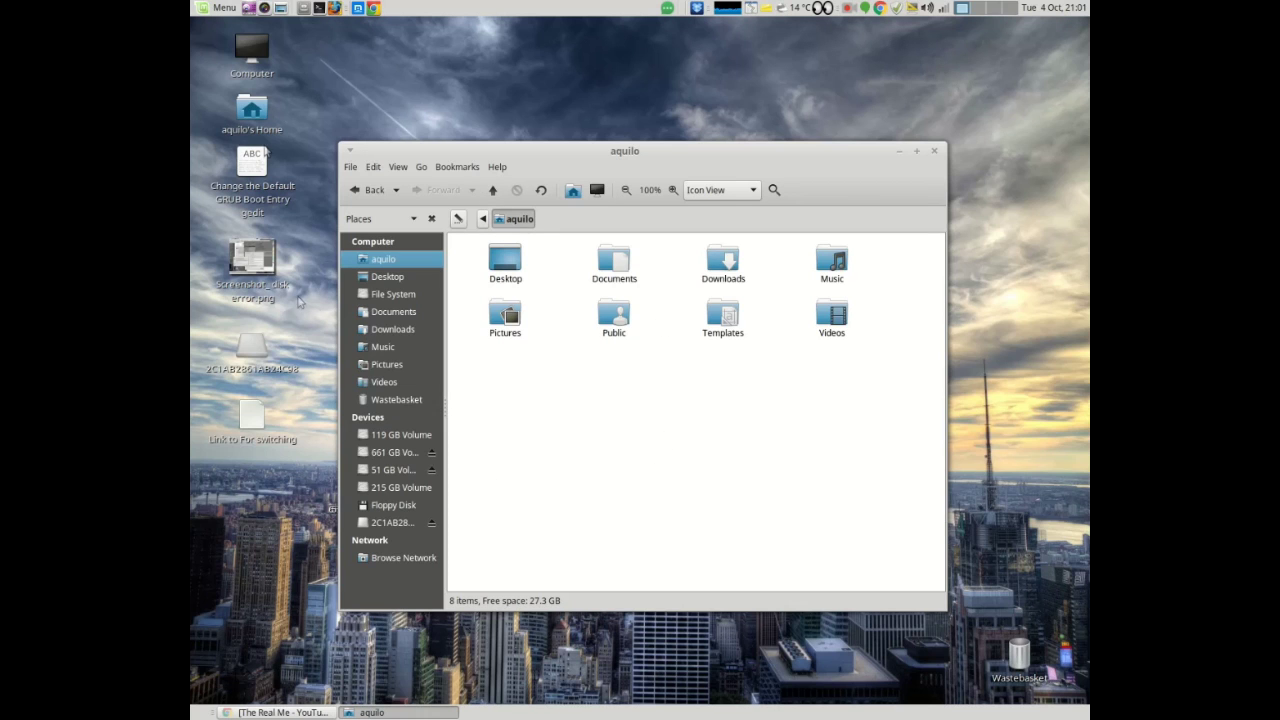
Step: Launch Disks from the Preferences menu and select the 1.0 TB Hard Disk to show its partitions
{"action": "left_click", "coordinate": [210, 8]}
{"action": "right_click", "coordinate": [551, 264]}
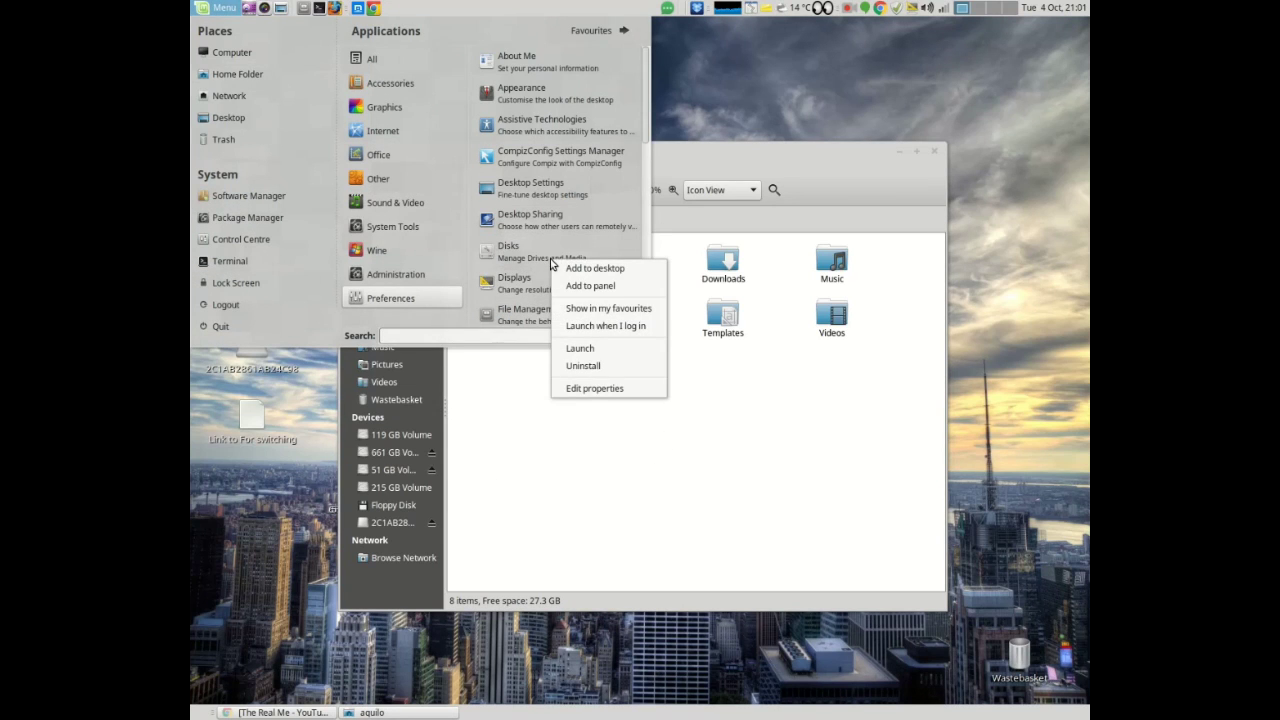
{"action": "left_click", "coordinate": [534, 256]}
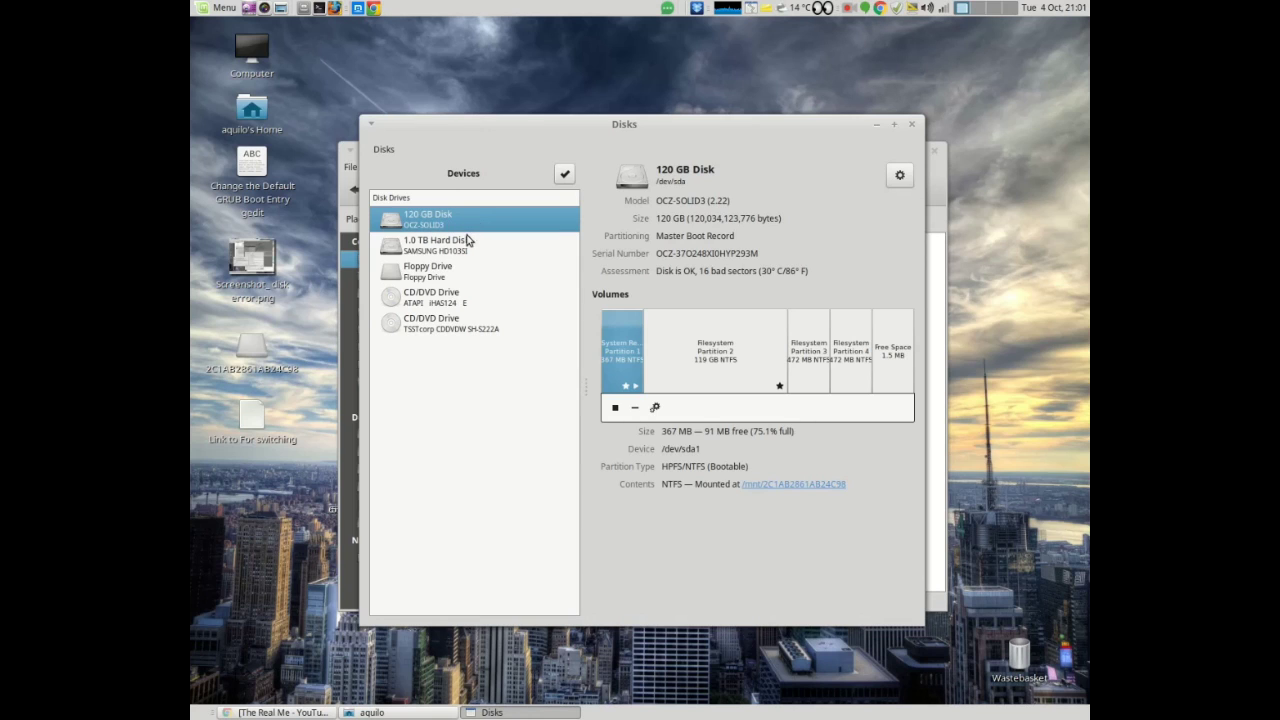
{"action": "left_click", "coordinate": [440, 250]}
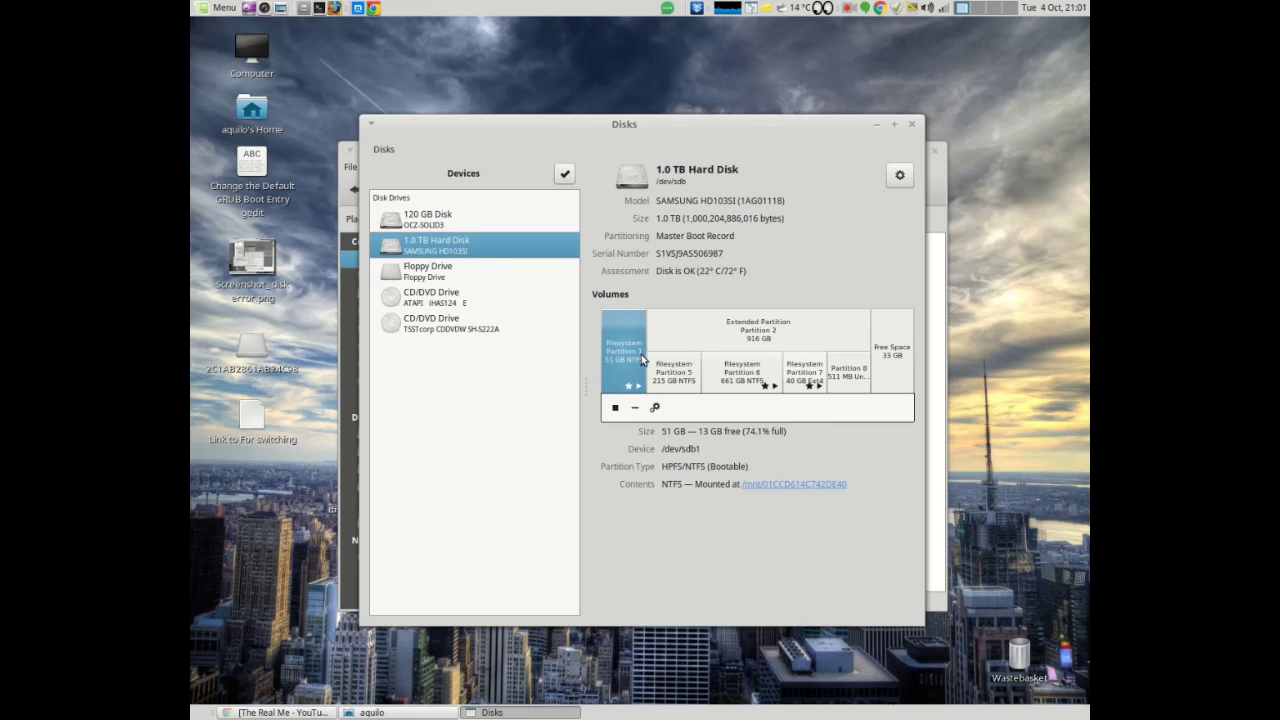
{"action": "left_click_drag", "start_coordinate": [489, 127], "coordinate": [698, 102]}
Step: Return Caja to the Computer drive list and arrange it beside the Disks window
{"action": "left_click", "coordinate": [491, 423]}
{"action": "left_click", "coordinate": [375, 190]}
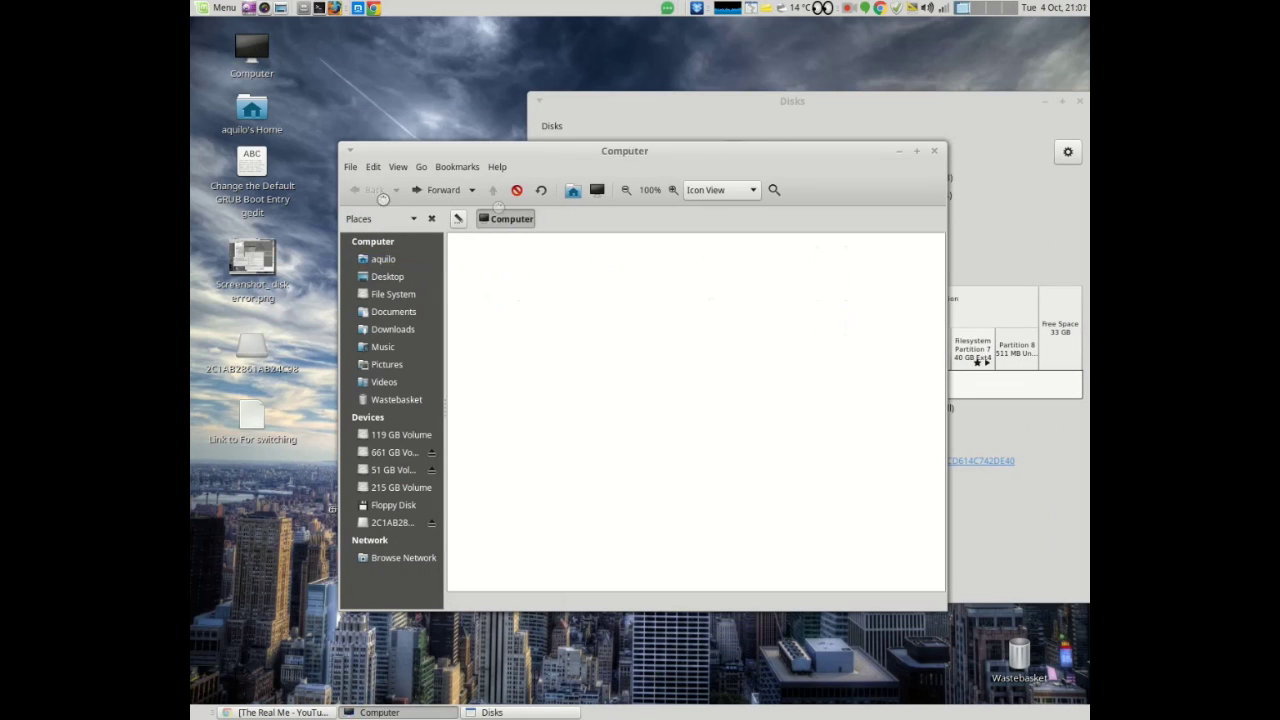
{"action": "left_click_drag", "start_coordinate": [730, 150], "coordinate": [557, 214]}
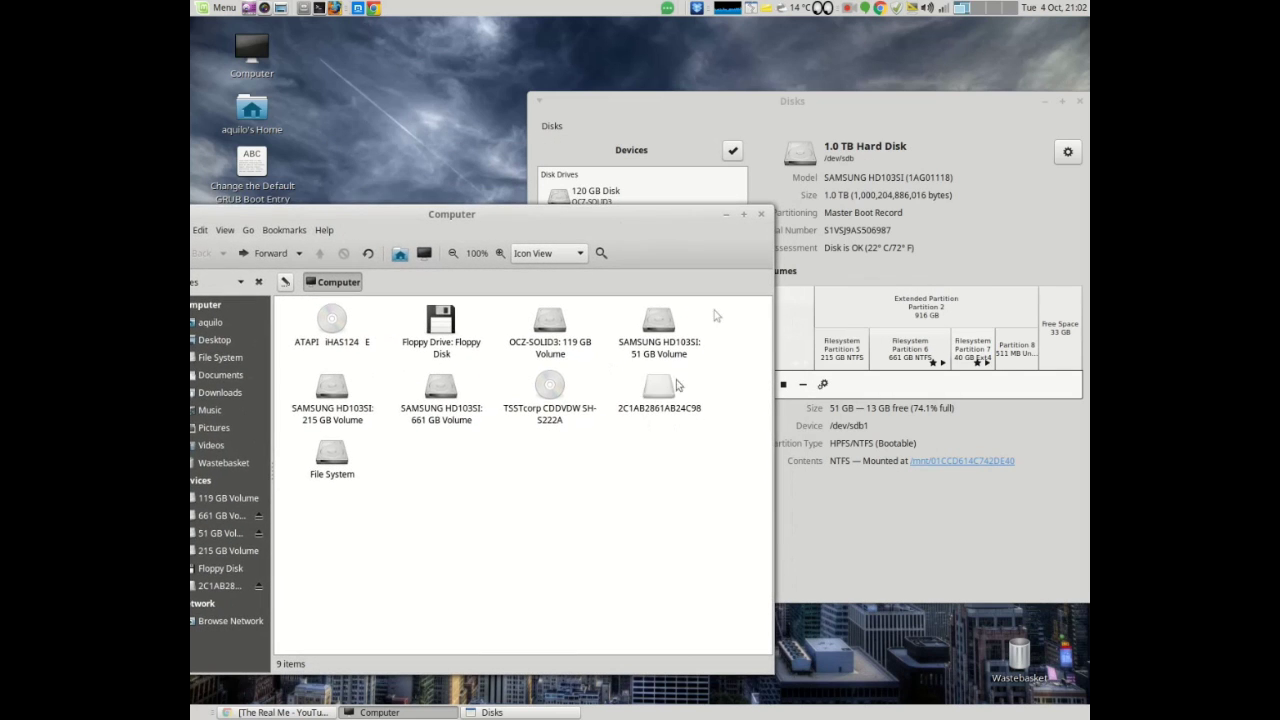
{"action": "left_click", "coordinate": [892, 554]}
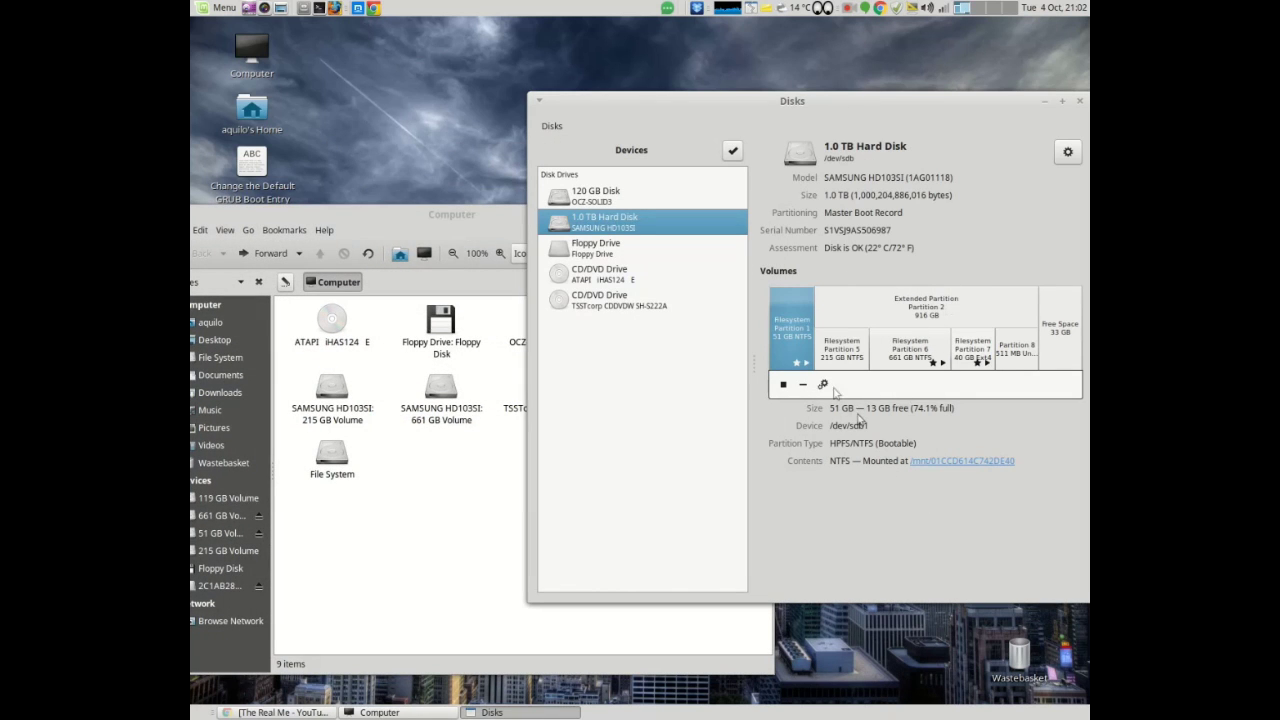
{"action": "left_click", "coordinate": [459, 572]}
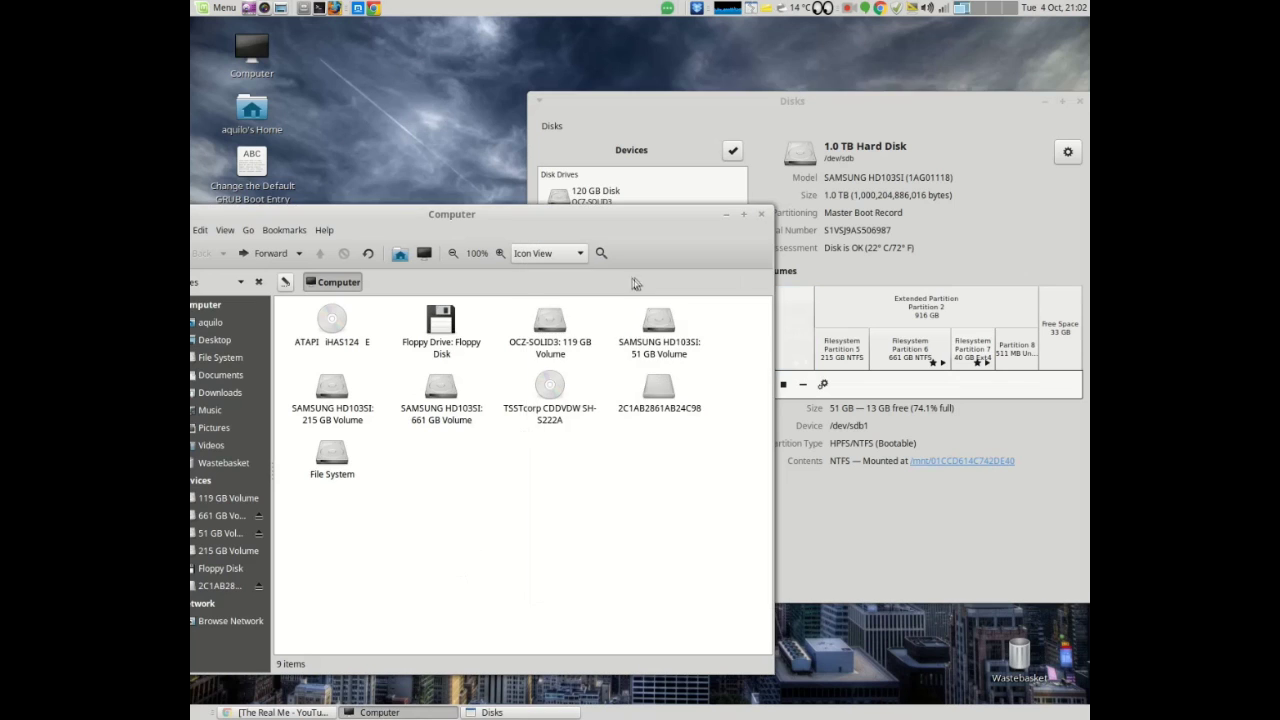
Step: Browse the 51 GB Volume's Program Files folder, go back to Computer, and raise Disks
{"action": "double_click", "coordinate": [657, 321]}
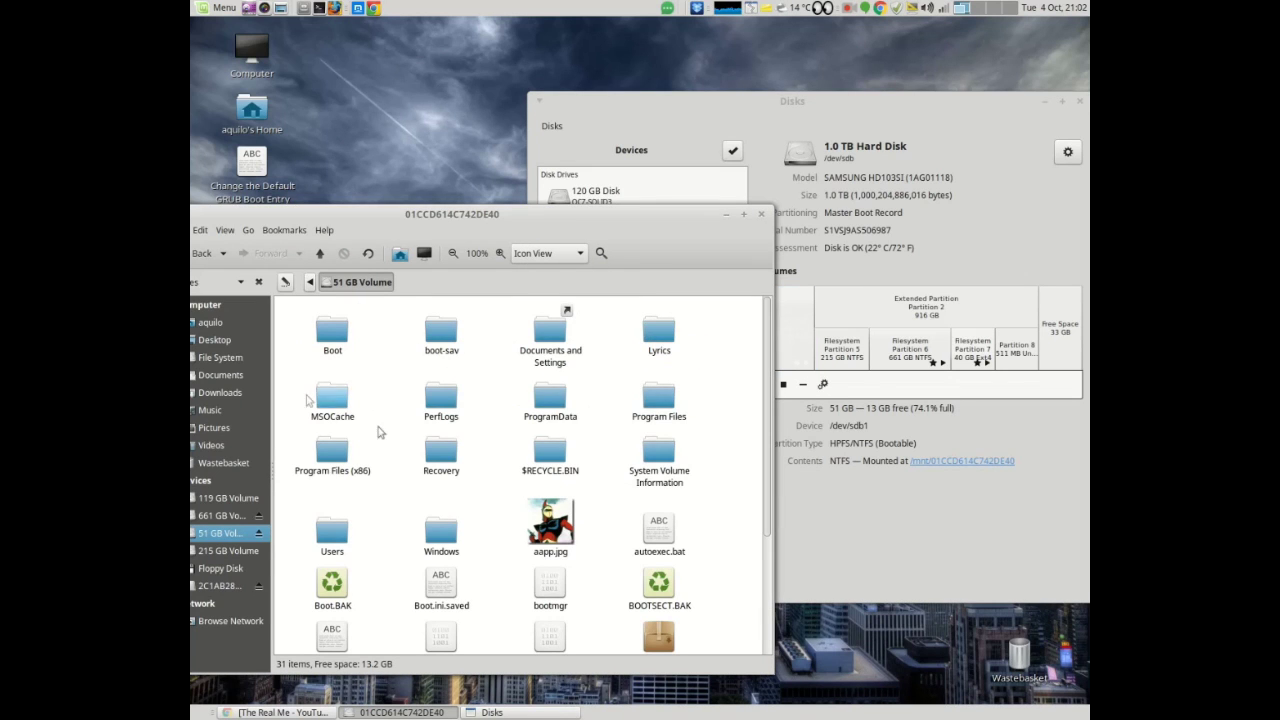
{"action": "double_click", "coordinate": [657, 402]}
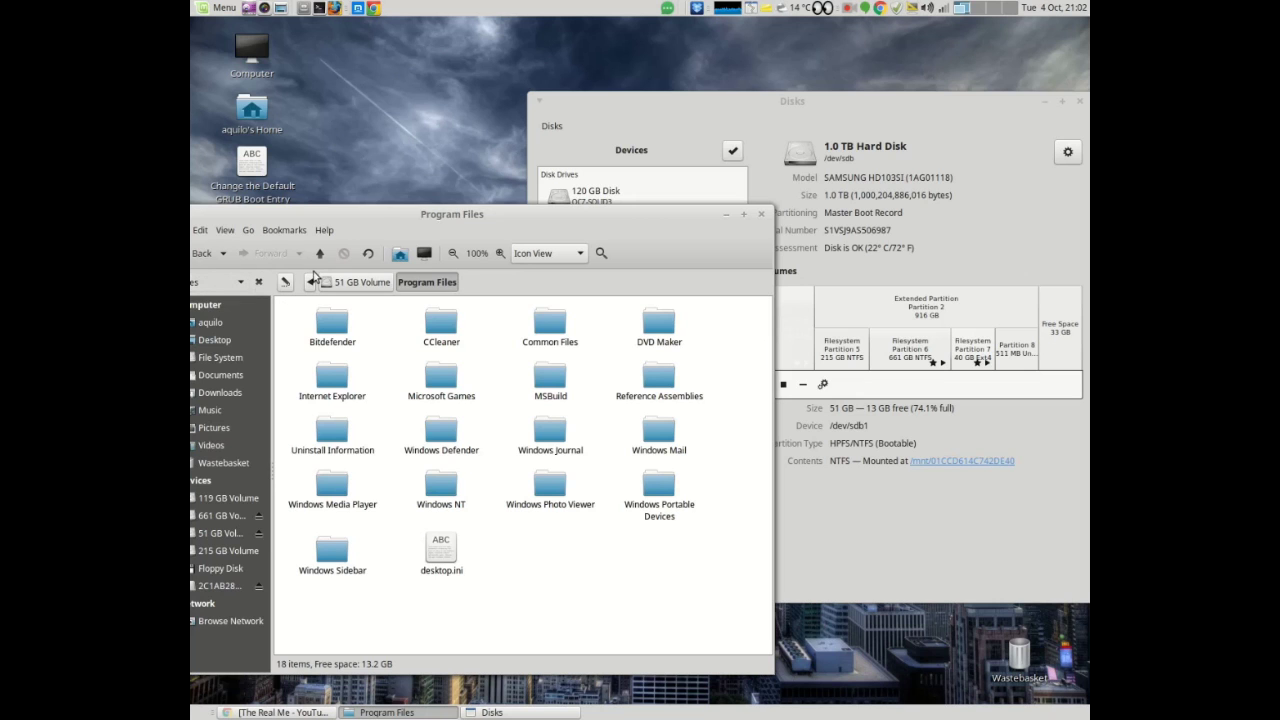
{"action": "left_click_drag", "start_coordinate": [330, 215], "coordinate": [416, 215]}
{"action": "left_click", "coordinate": [265, 260]}
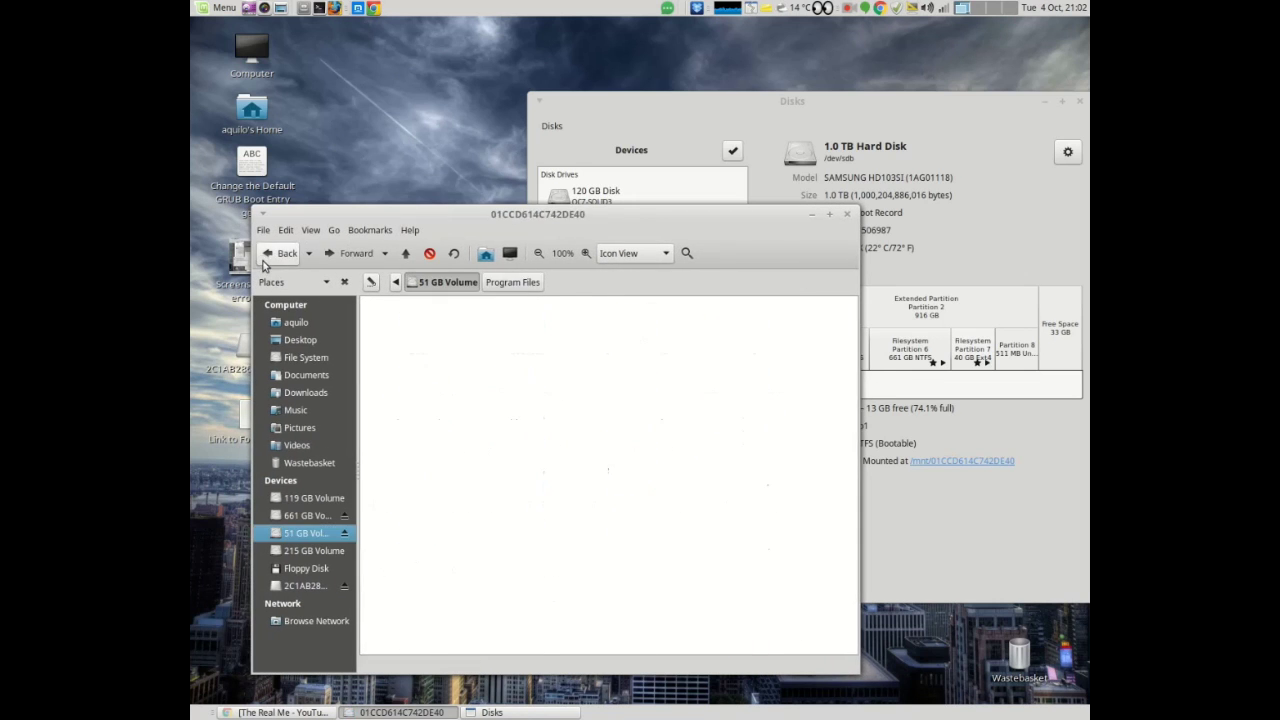
{"action": "left_click", "coordinate": [266, 255]}
{"action": "left_click", "coordinate": [935, 112]}
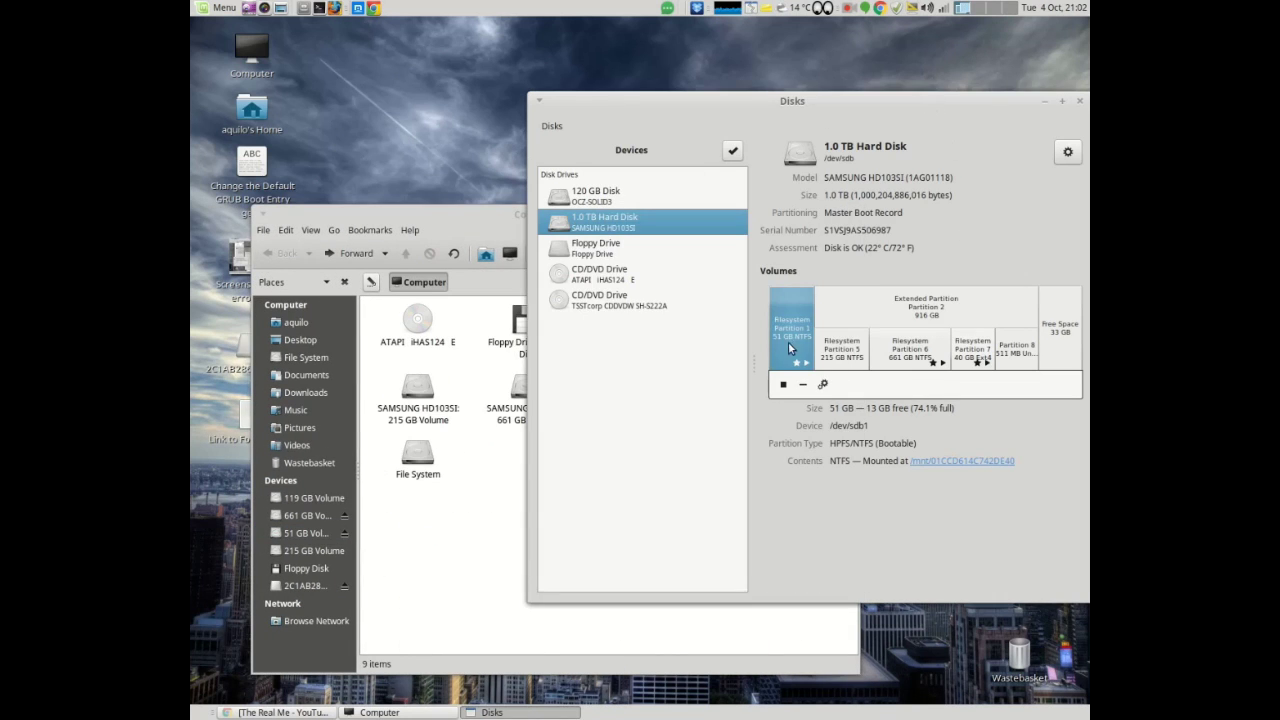
{"action": "left_click", "coordinate": [823, 385]}
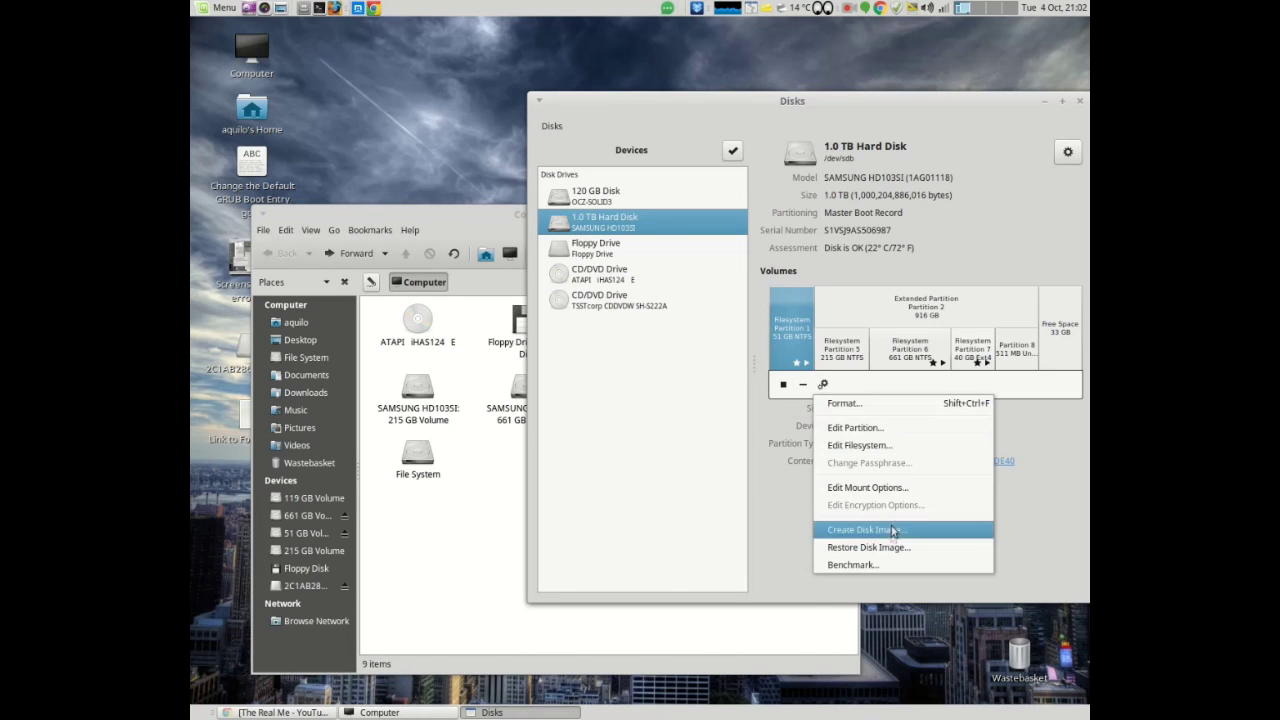
{"action": "left_click", "coordinate": [881, 488]}
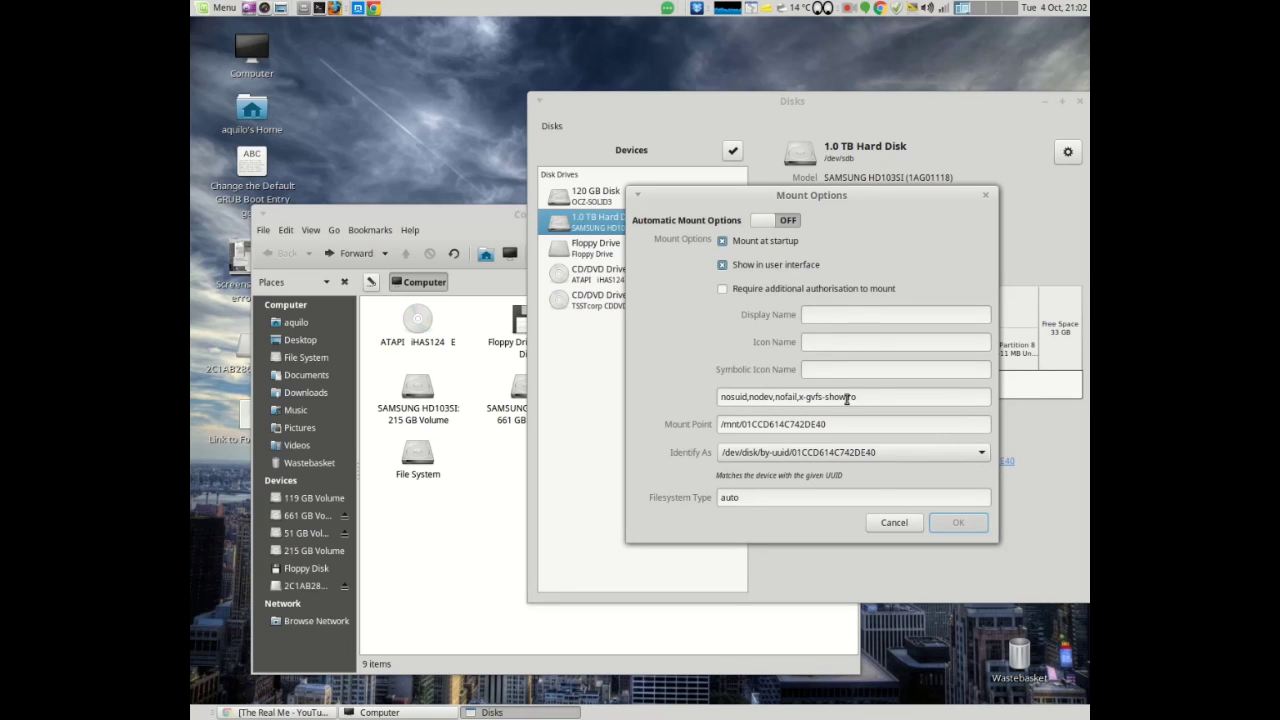
{"action": "left_click_drag", "start_coordinate": [845, 398], "coordinate": [857, 398]}
{"action": "key", "text": "ctrl+c"}
{"action": "left_click", "coordinate": [894, 523]}
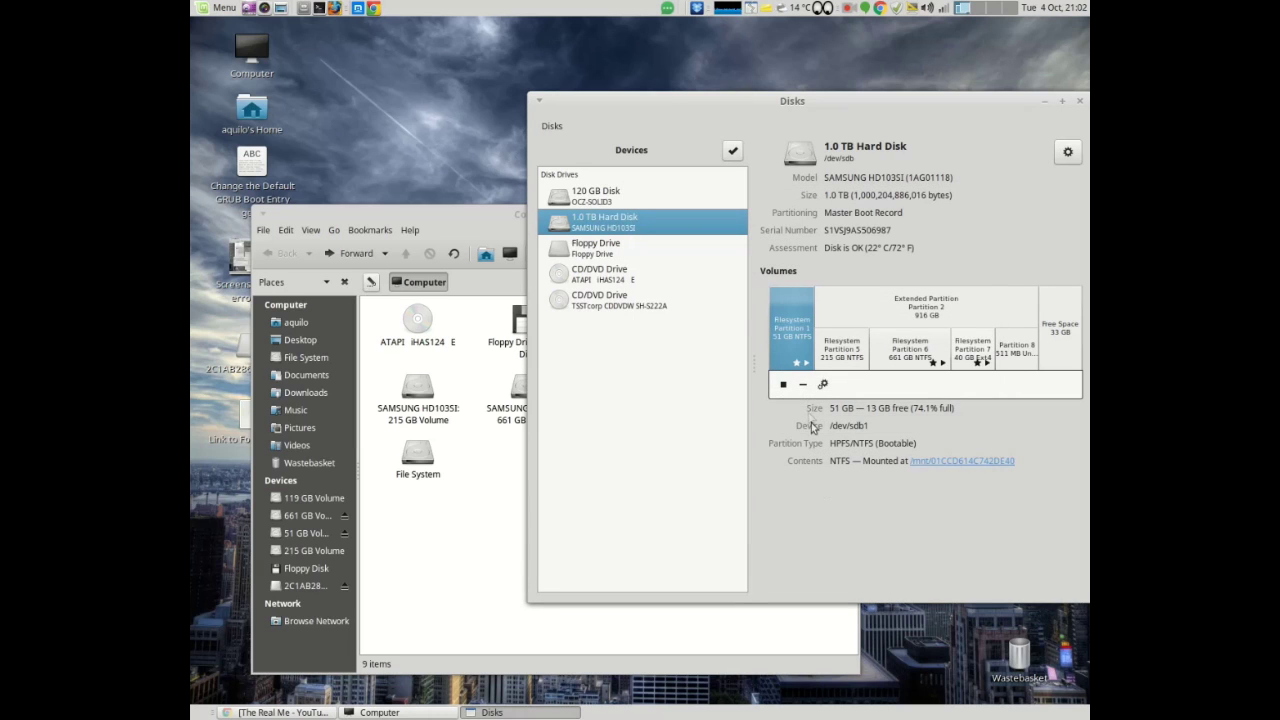
Step: Select Partition 5 in Disks, retry opening the 215 GB Volume, and dismiss the mount error
{"action": "left_click", "coordinate": [836, 357]}
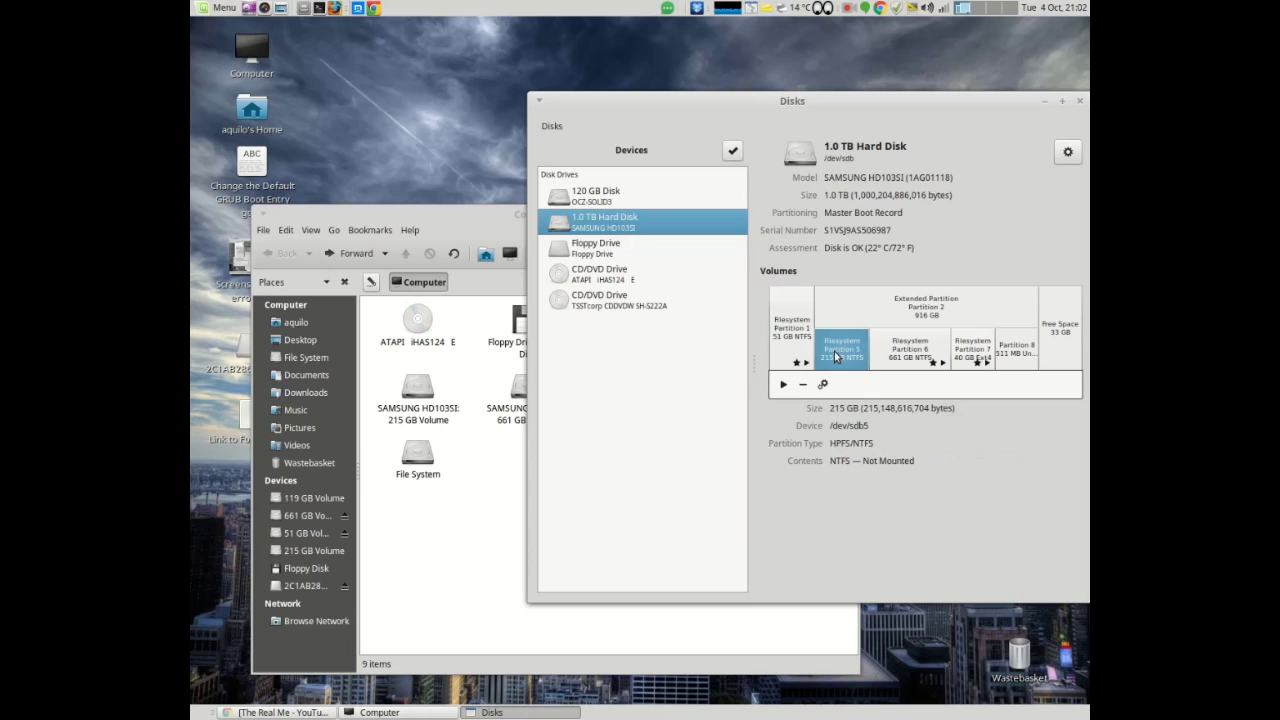
{"action": "left_click", "coordinate": [476, 540]}
{"action": "left_click", "coordinate": [414, 388]}
{"action": "double_click", "coordinate": [414, 388]}
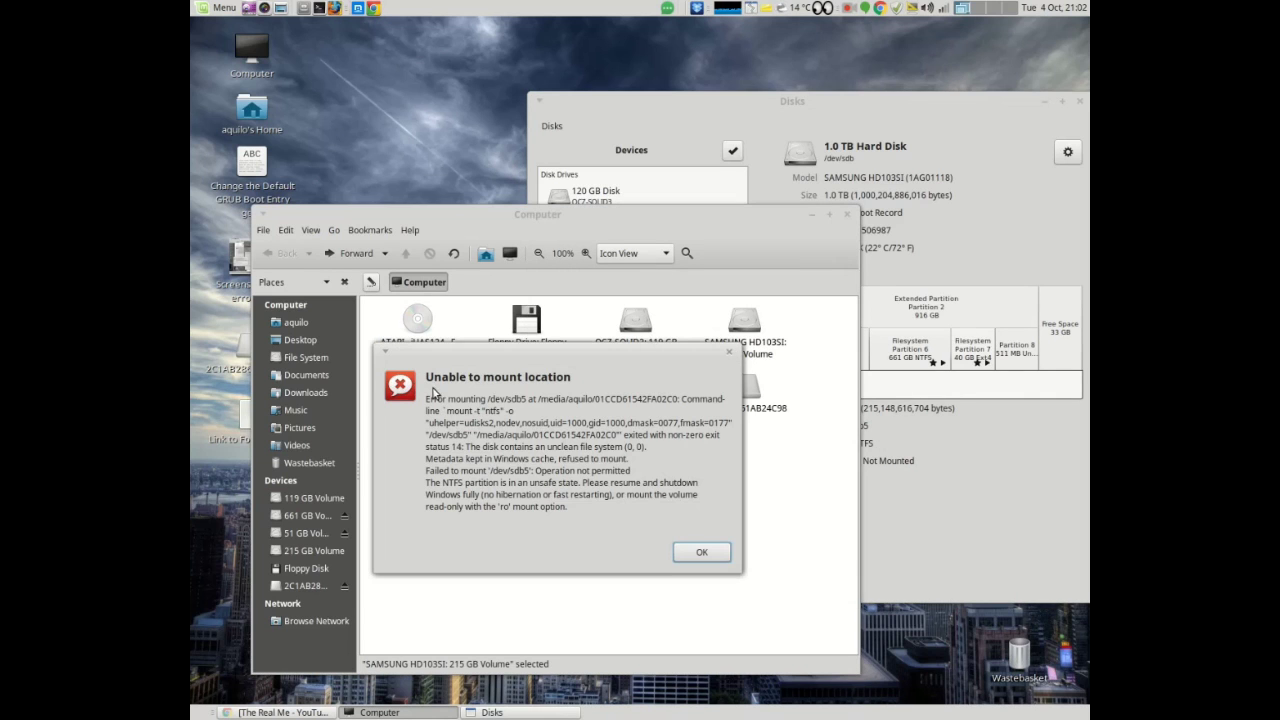
{"action": "left_click", "coordinate": [708, 554]}
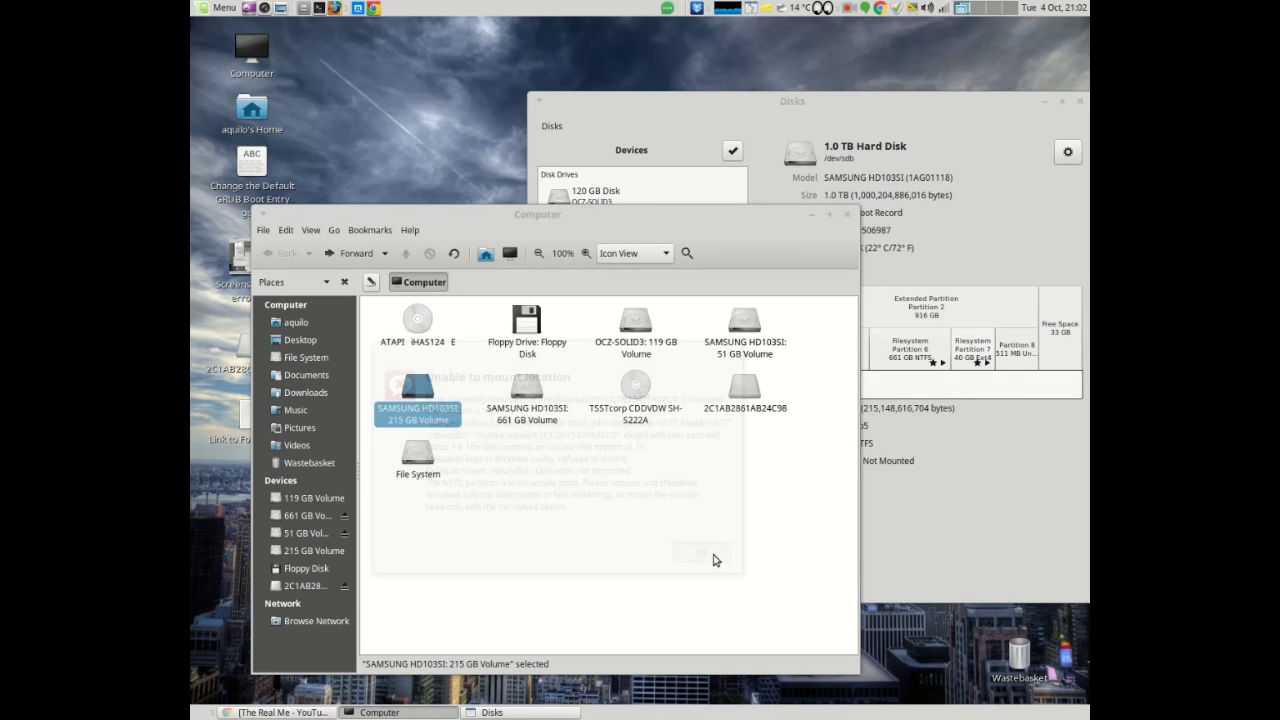
{"action": "left_click", "coordinate": [940, 530]}
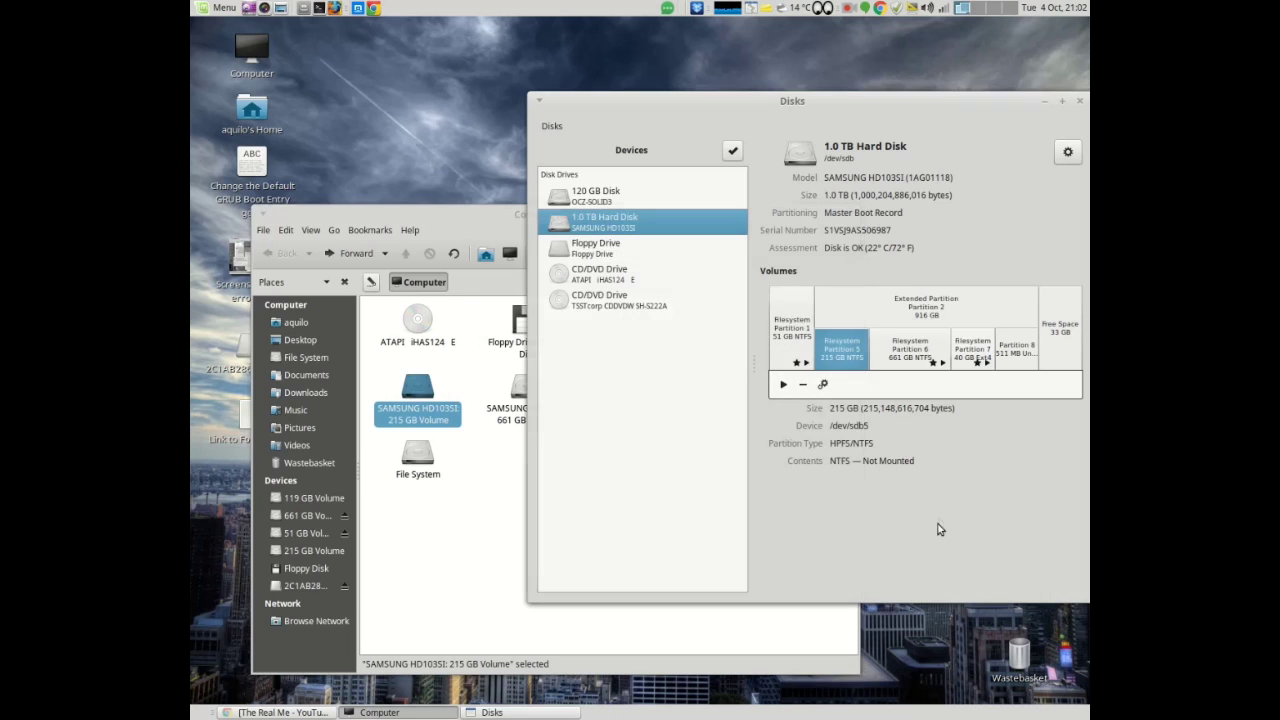
Step: Edit the 215 GB partition's mount options manually: append ',ro', untick Mount at startup, authenticate
{"action": "left_click", "coordinate": [822, 384]}
{"action": "left_click", "coordinate": [868, 489]}
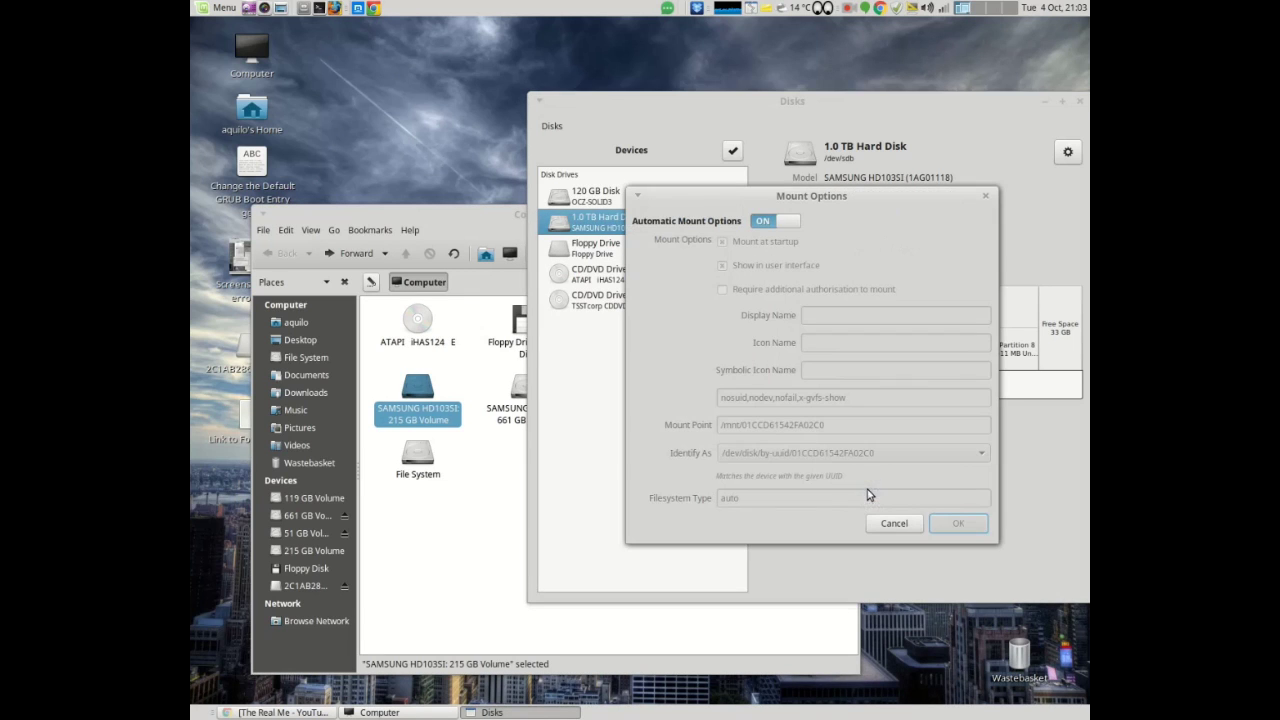
{"action": "left_click", "coordinate": [797, 221]}
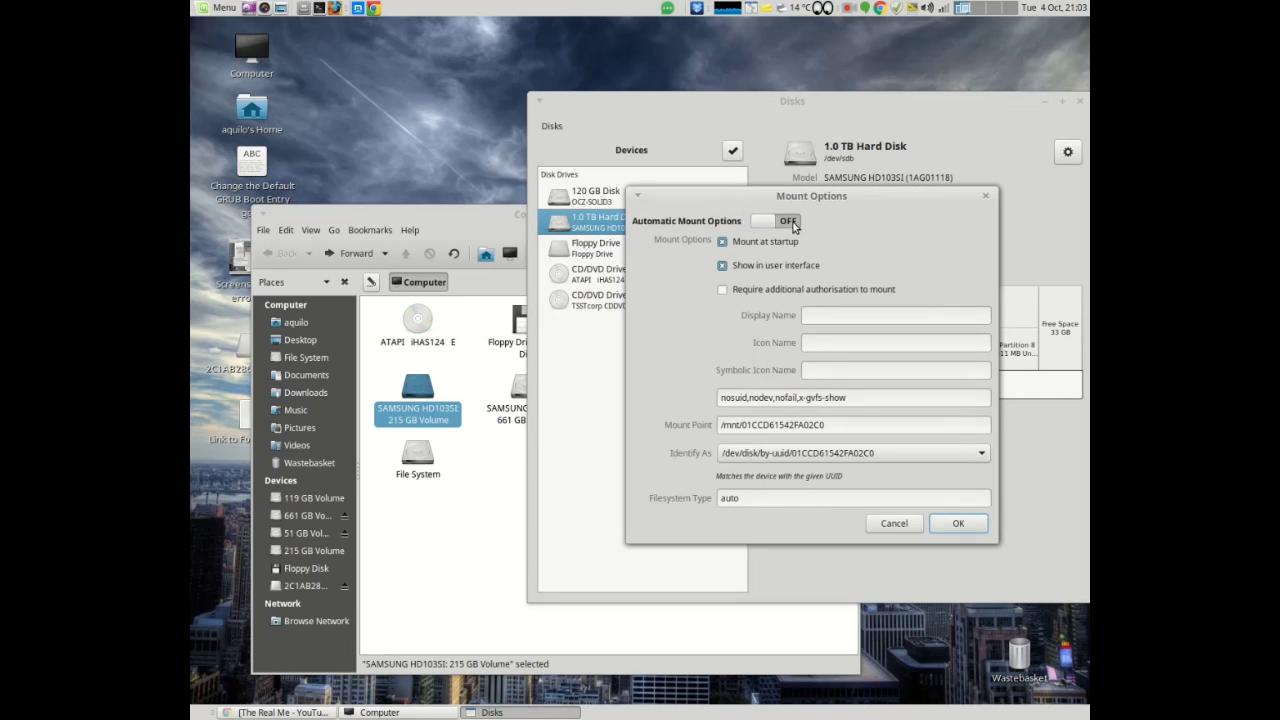
{"action": "right_click", "coordinate": [874, 398]}
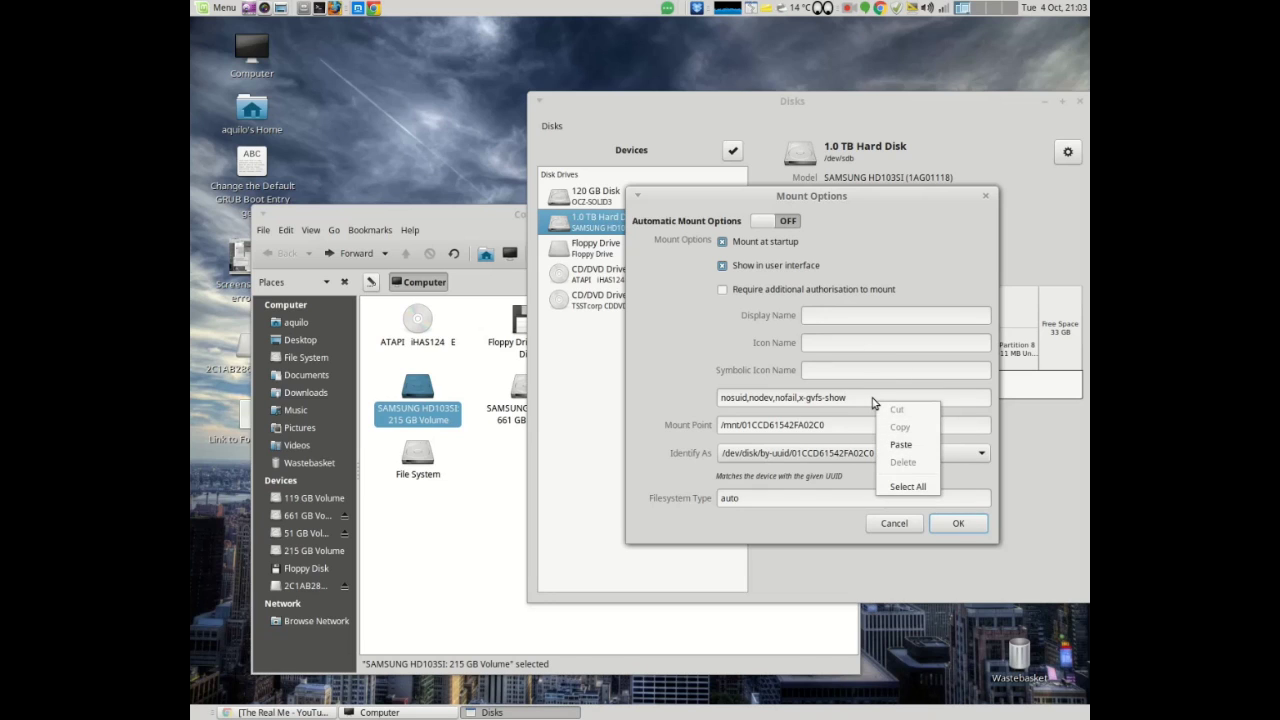
{"action": "left_click", "coordinate": [905, 443]}
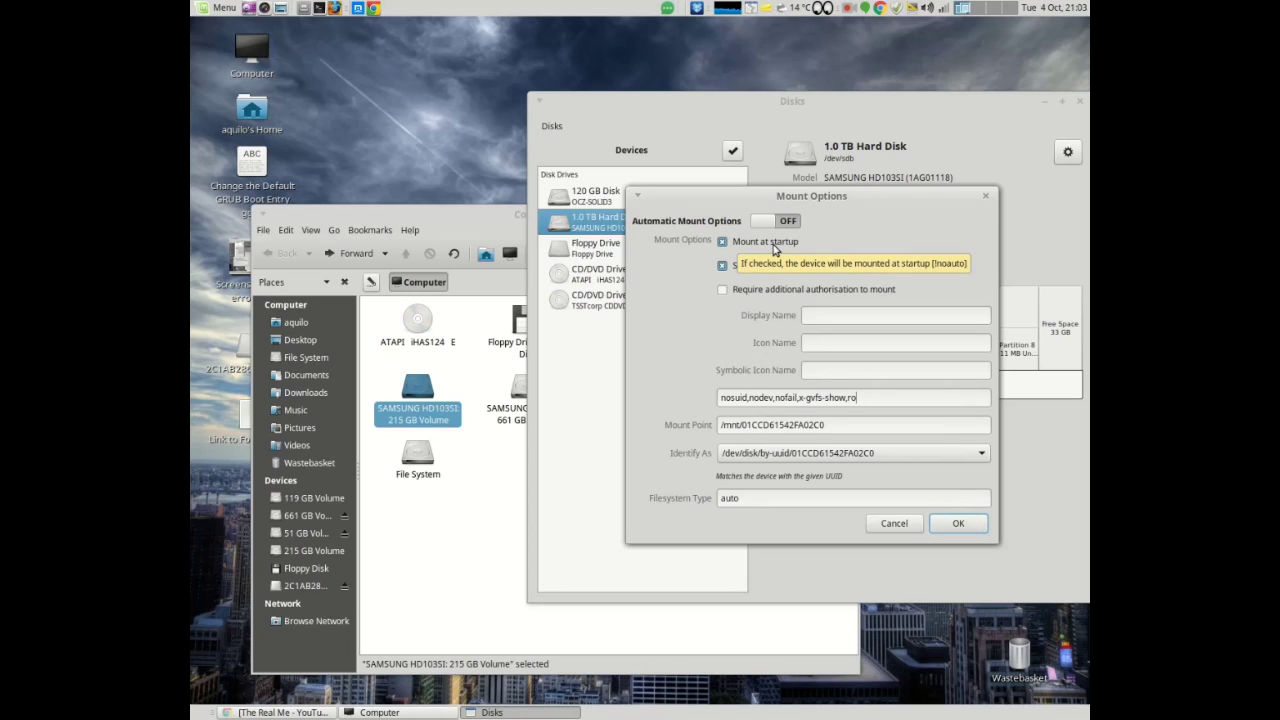
{"action": "left_click", "coordinate": [747, 243]}
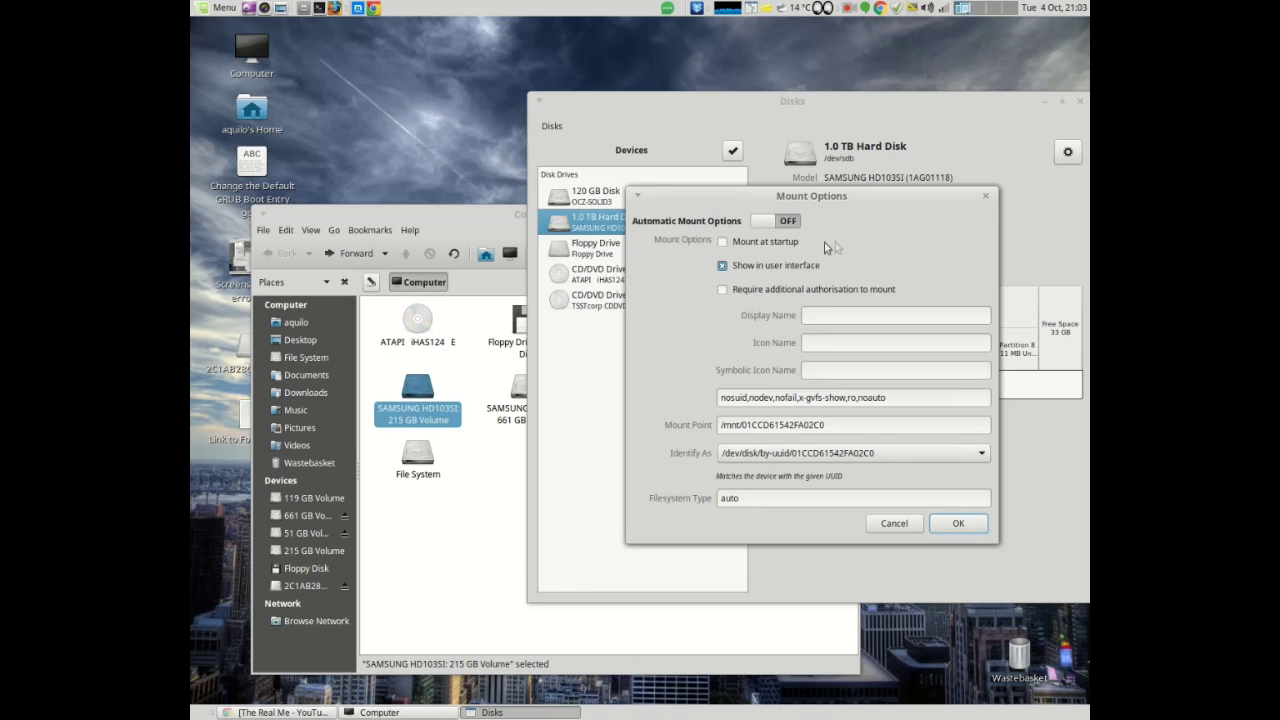
{"action": "left_click", "coordinate": [955, 525]}
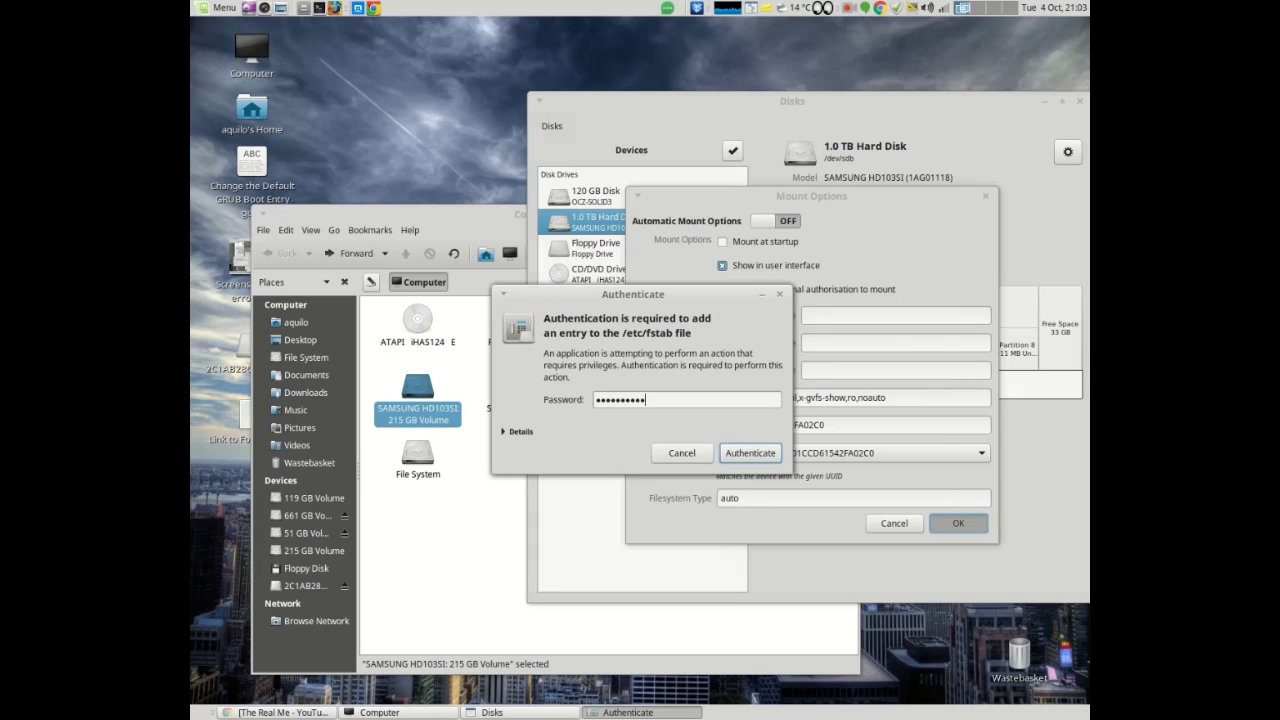
{"action": "key", "text": "Return"}
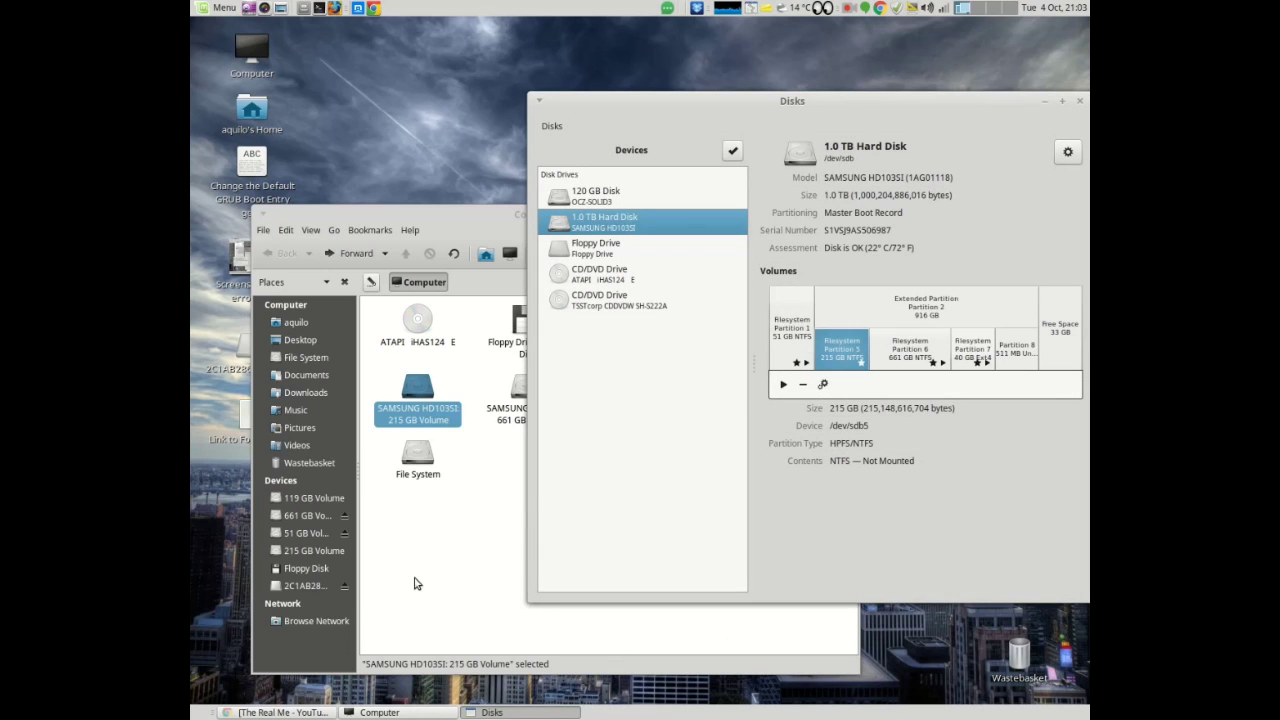
Step: Open the 215 GB Volume in the file manager to confirm it browses, then close it
{"action": "left_click", "coordinate": [417, 585]}
{"action": "double_click", "coordinate": [417, 395]}
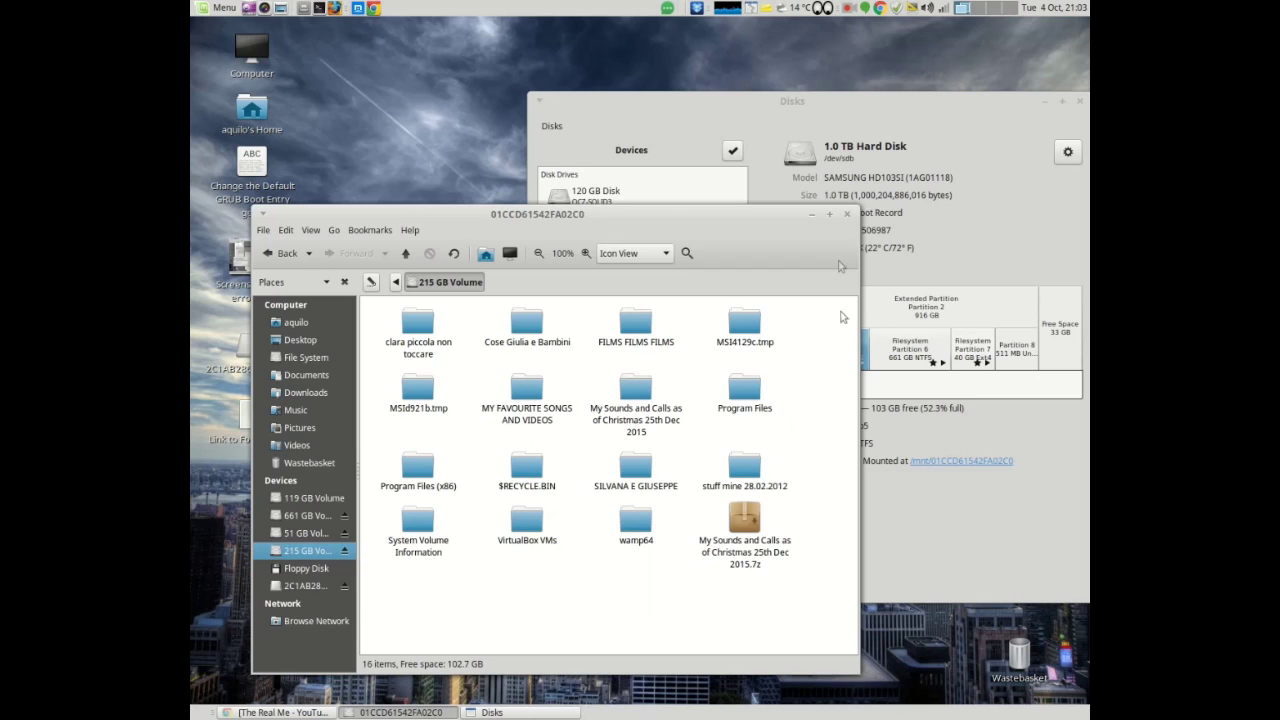
{"action": "left_click", "coordinate": [847, 214]}
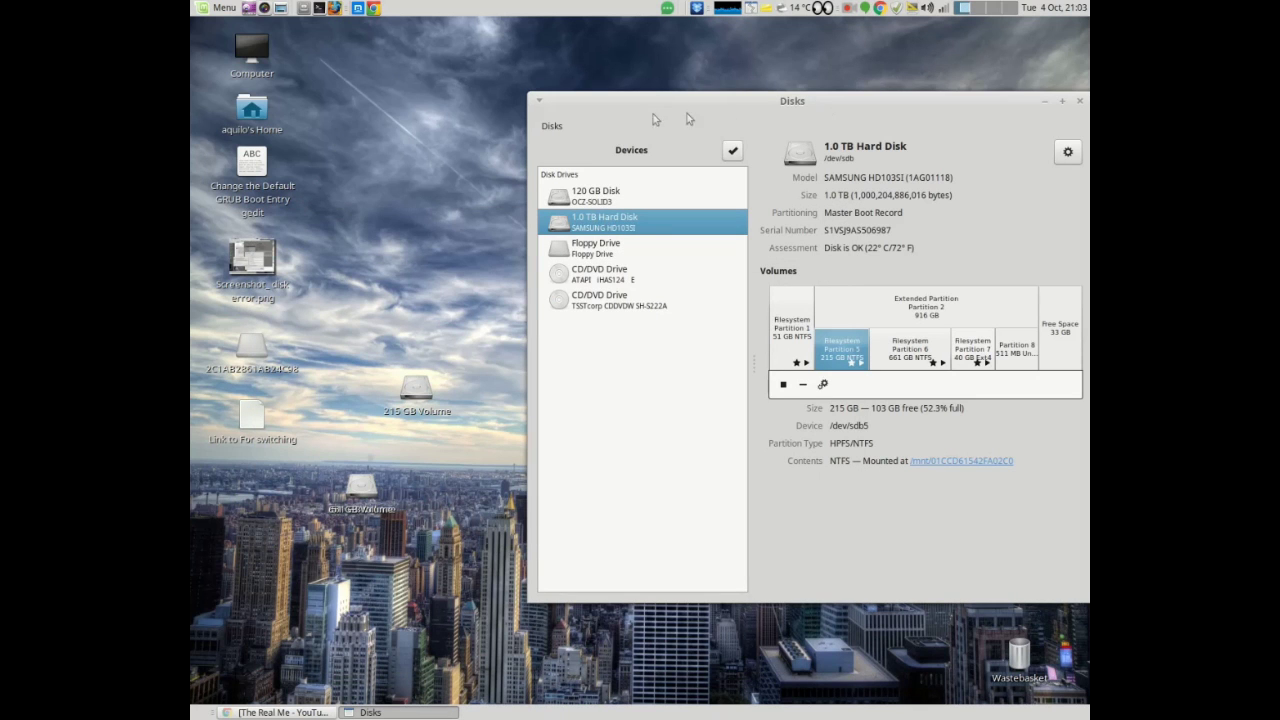
Step: Unmount the 215 GB, 51 GB and 661 GB desktop volumes, then close the Disks window
{"action": "left_click_drag", "start_coordinate": [400, 400], "coordinate": [225, 490]}
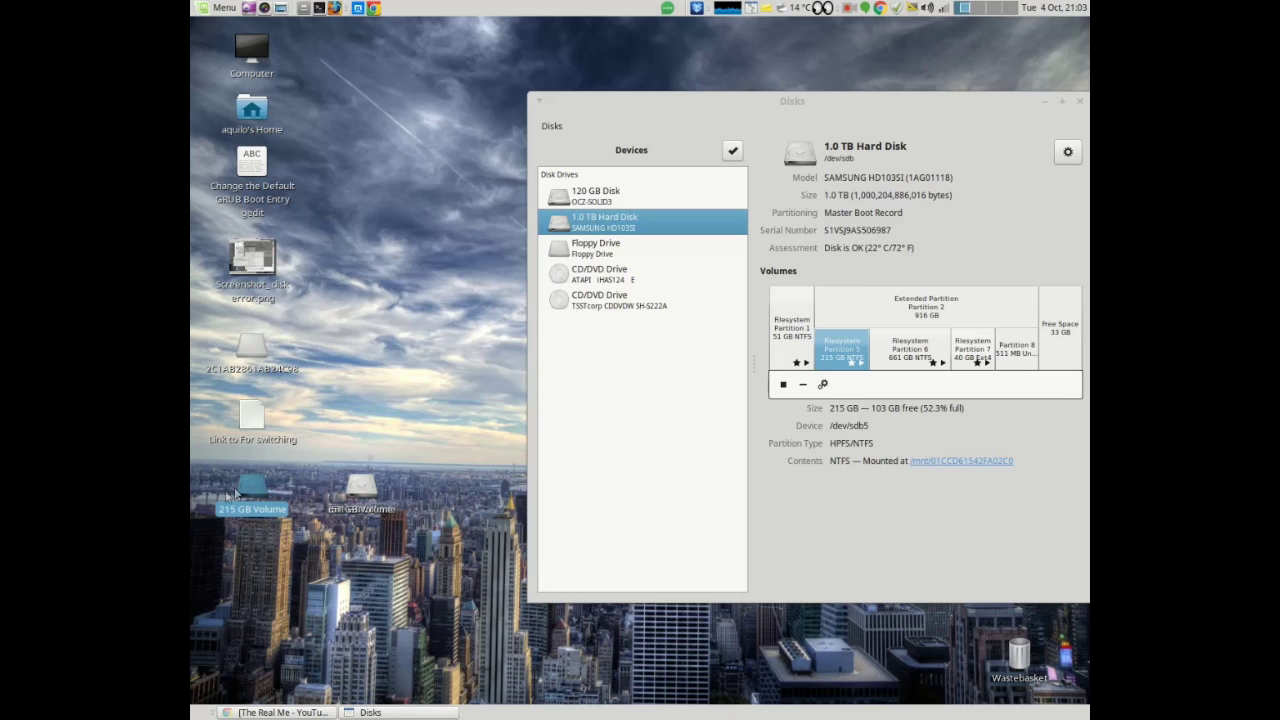
{"action": "right_click", "coordinate": [235, 500]}
{"action": "left_click", "coordinate": [329, 450]}
{"action": "left_click", "coordinate": [350, 490]}
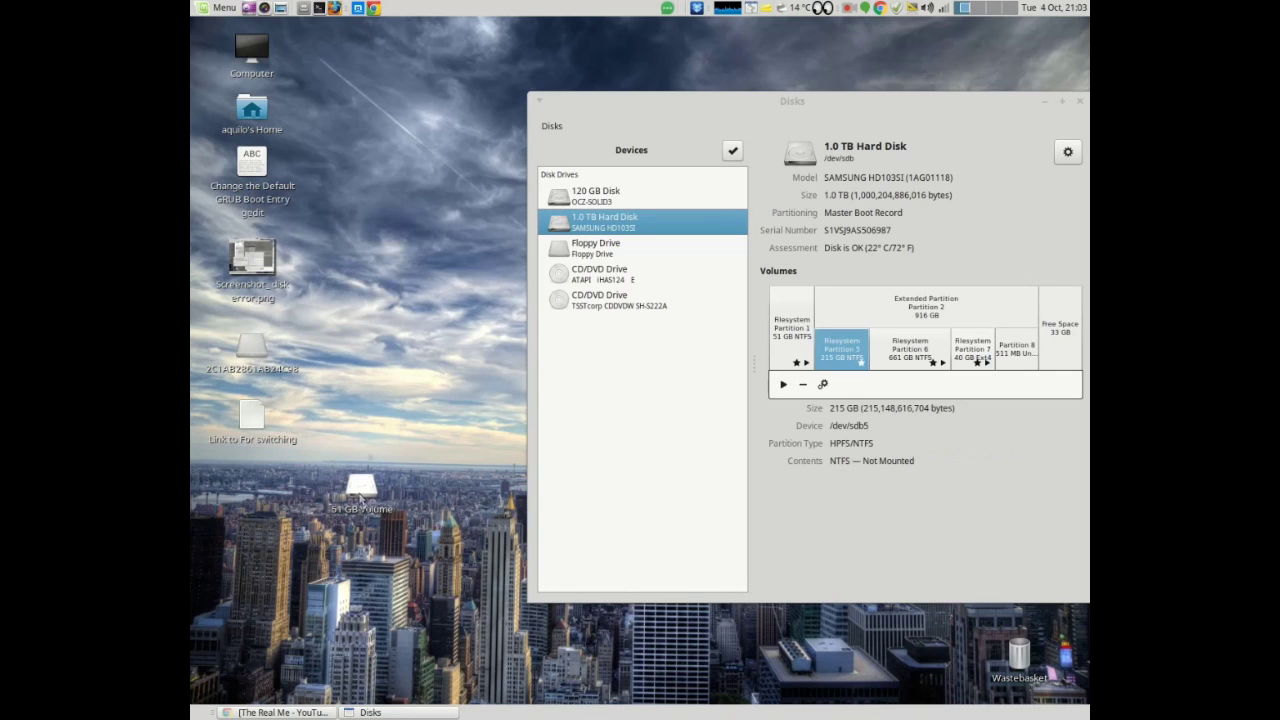
{"action": "right_click", "coordinate": [347, 496]}
{"action": "left_click", "coordinate": [400, 458]}
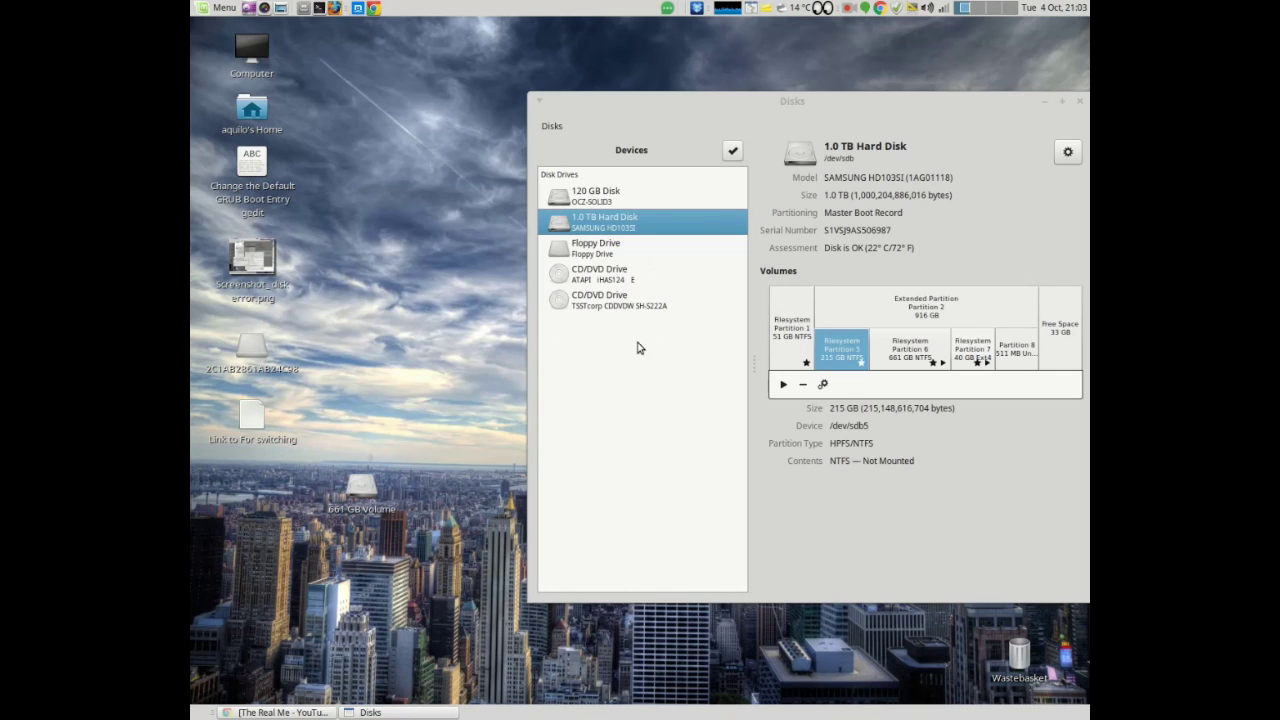
{"action": "right_click", "coordinate": [368, 494]}
{"action": "left_click", "coordinate": [403, 462]}
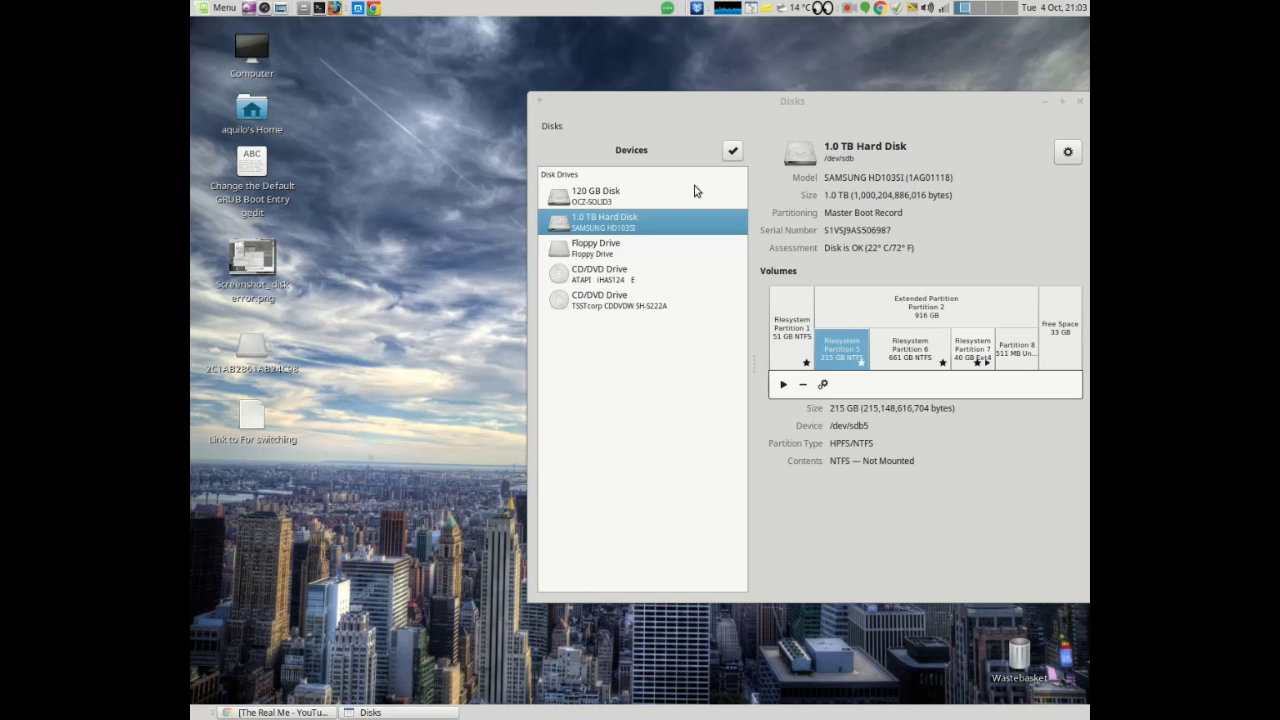
{"action": "left_click_drag", "start_coordinate": [889, 106], "coordinate": [671, 120]}
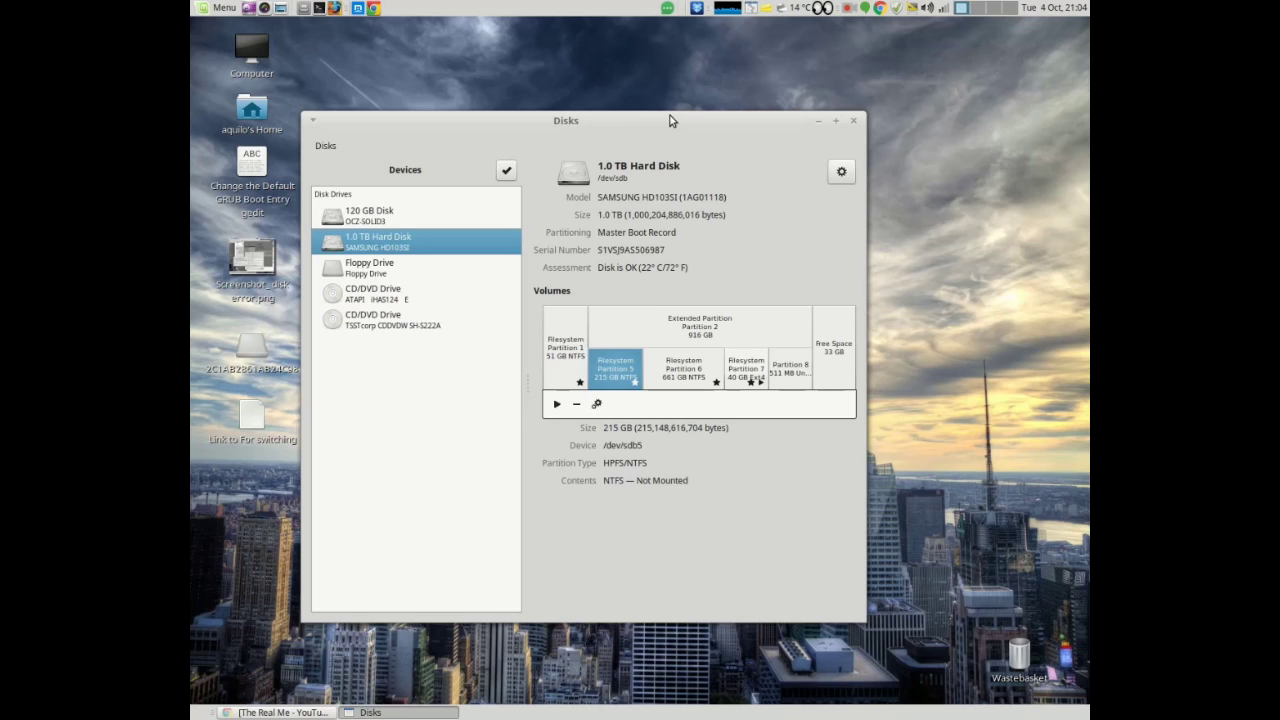
{"action": "left_click", "coordinate": [853, 121]}
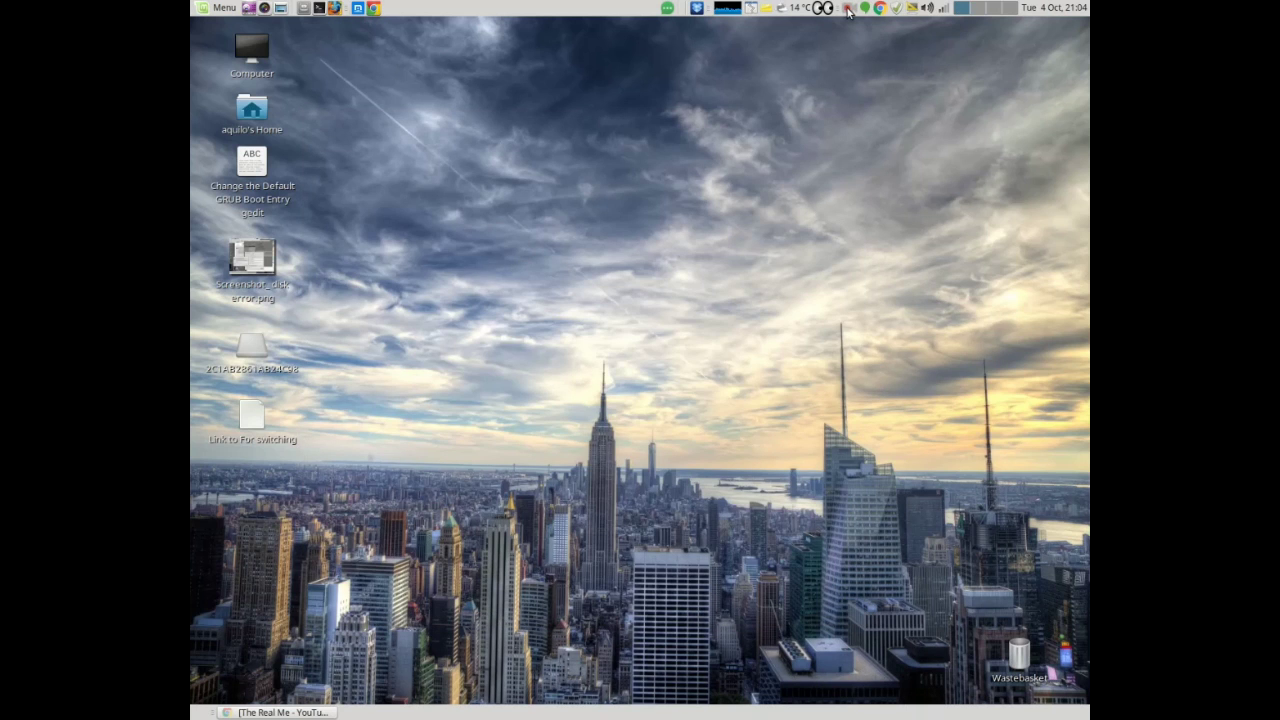